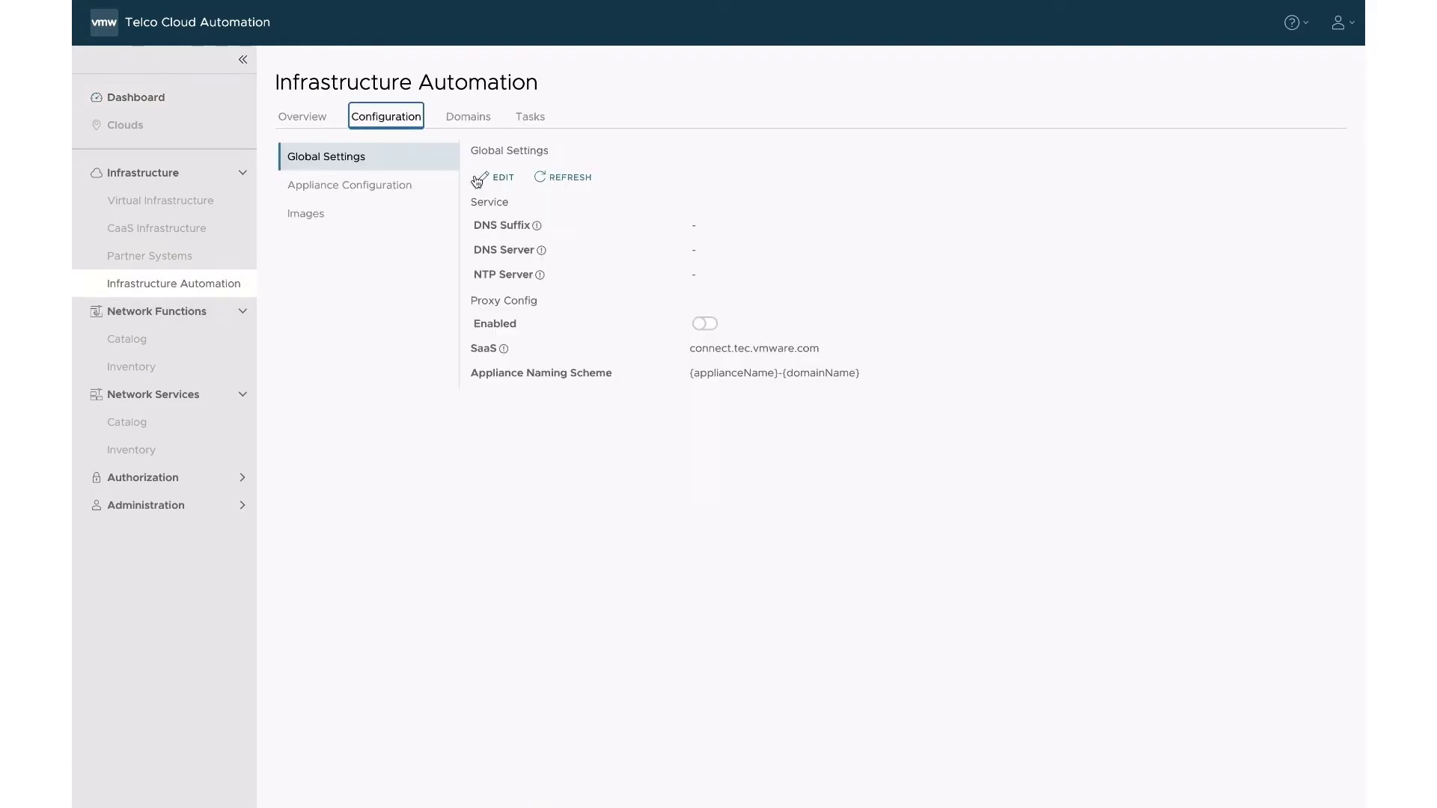
Save global settings with DNS suffix tec.vmware.com, DNS 10.173.165.2 and NTP ntp.eng.vmware.com.
click(495, 177)
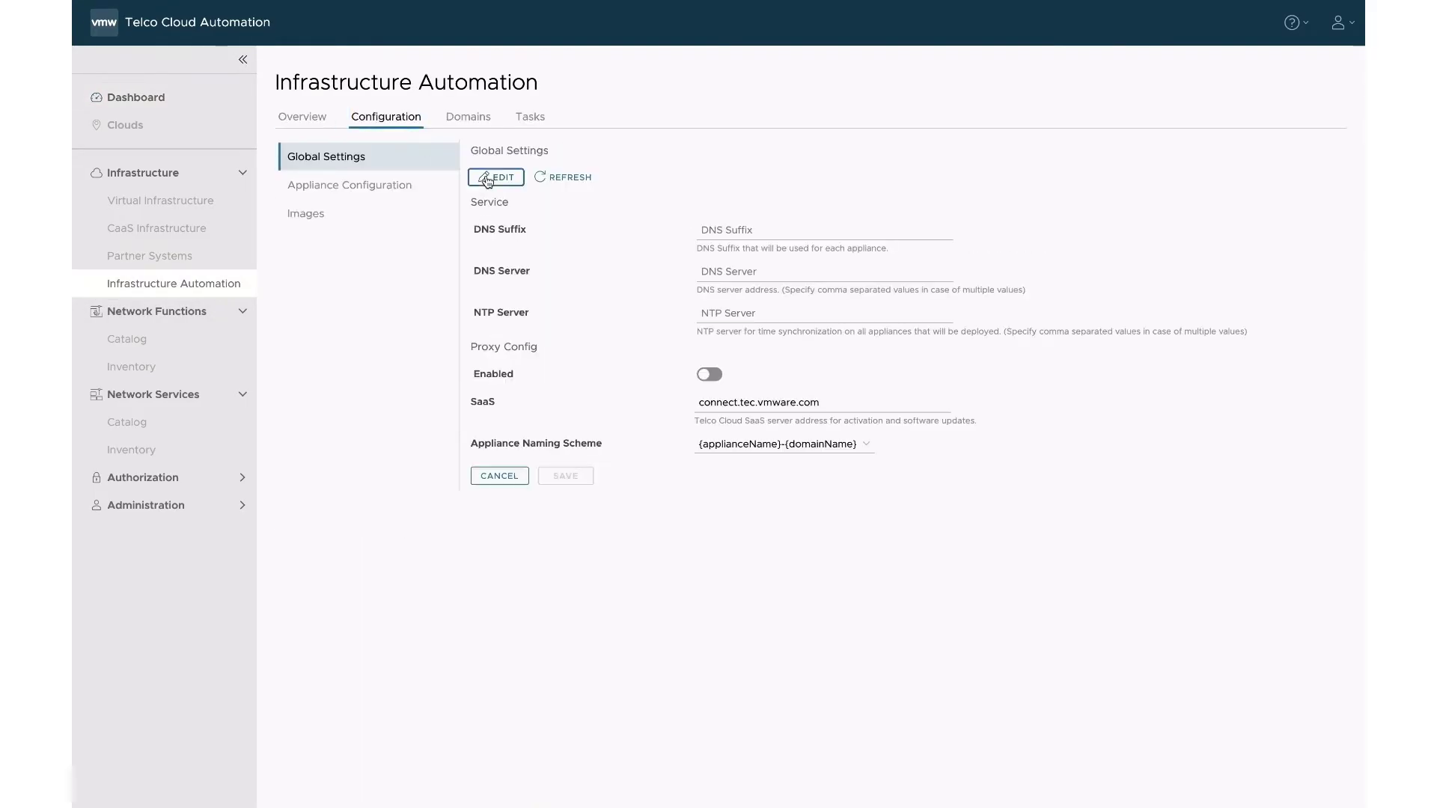
click(719, 230)
text(tec.vmware.com)
click(748, 272)
text(10)
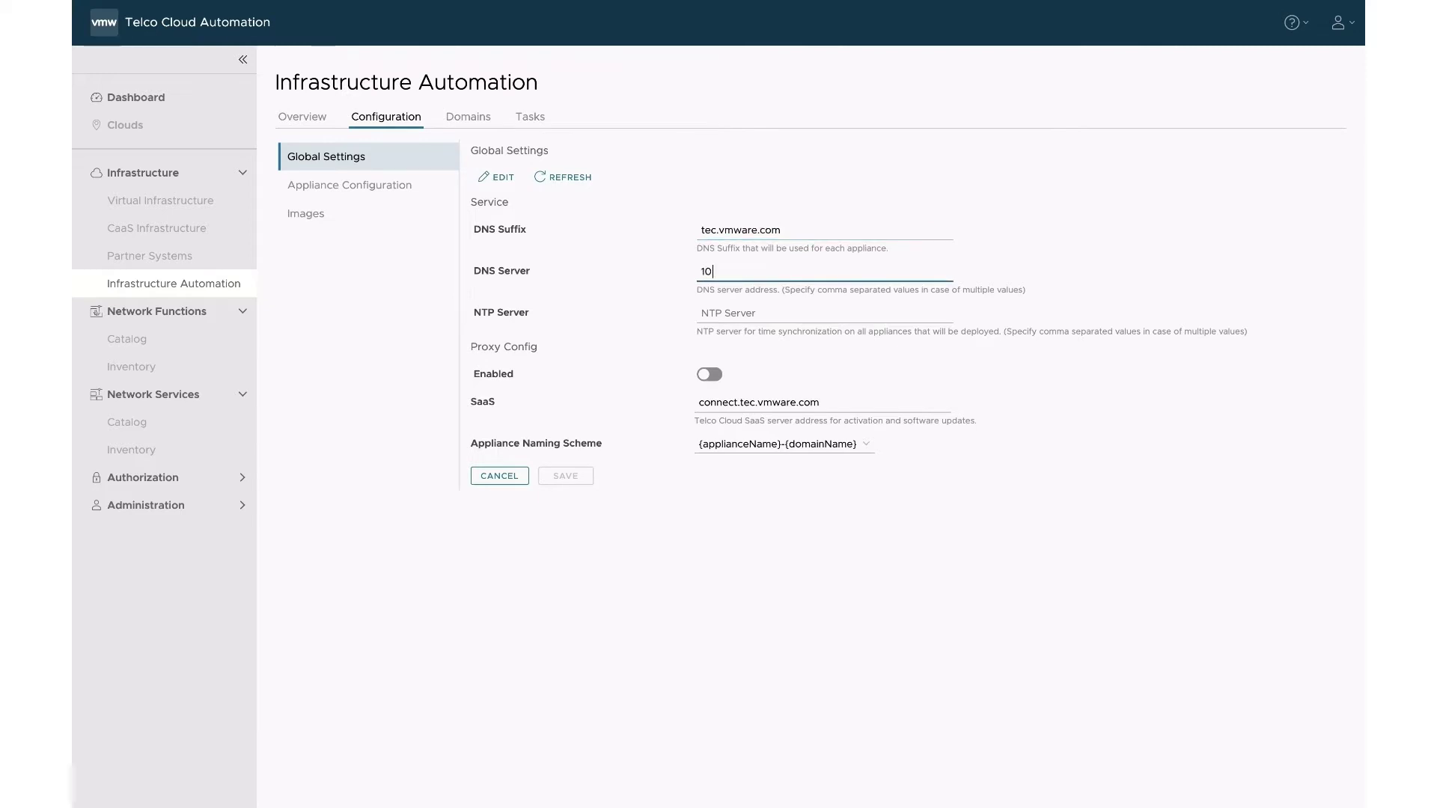
text(.173.165.2)
click(748, 314)
text(ntp.eng.vmware.com)
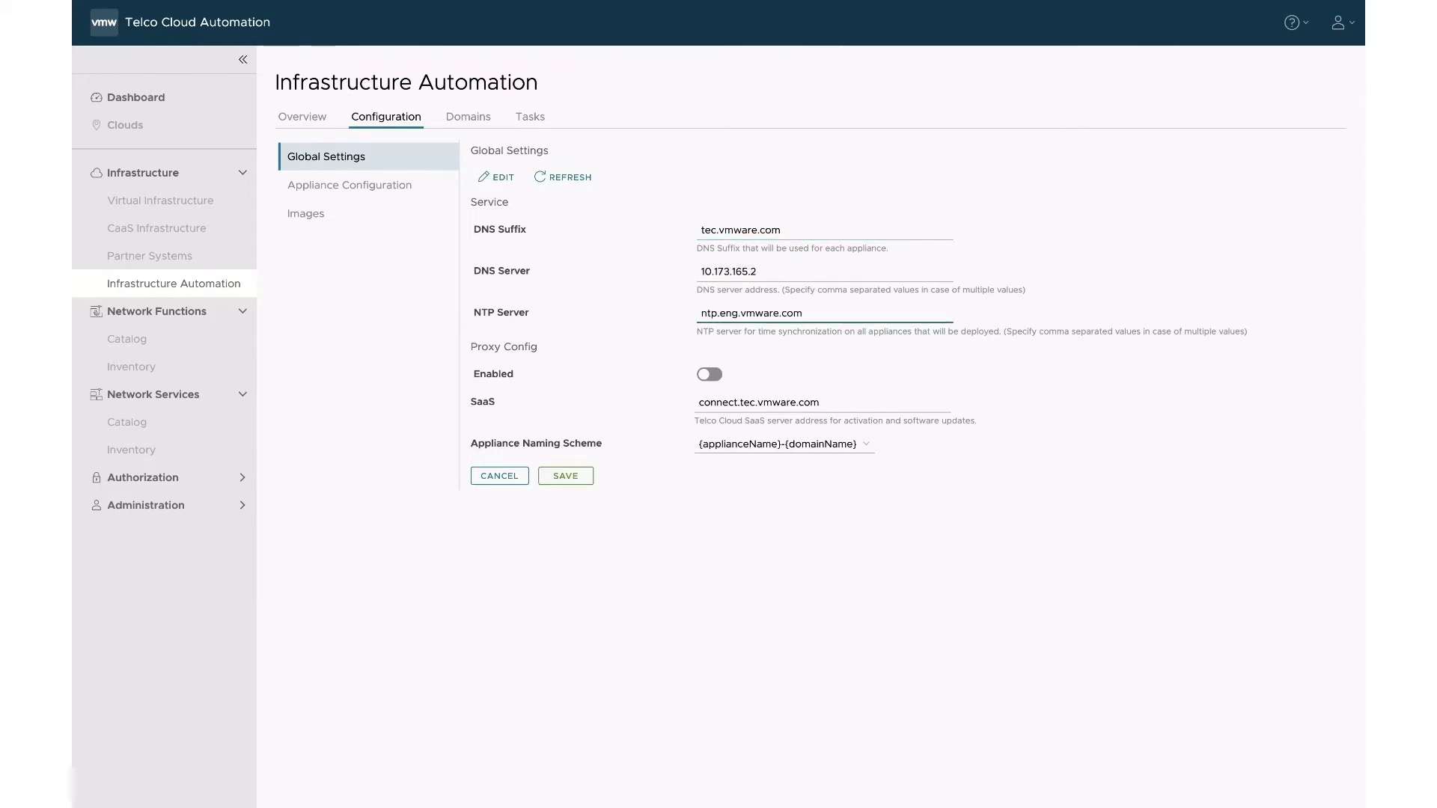
click(574, 476)
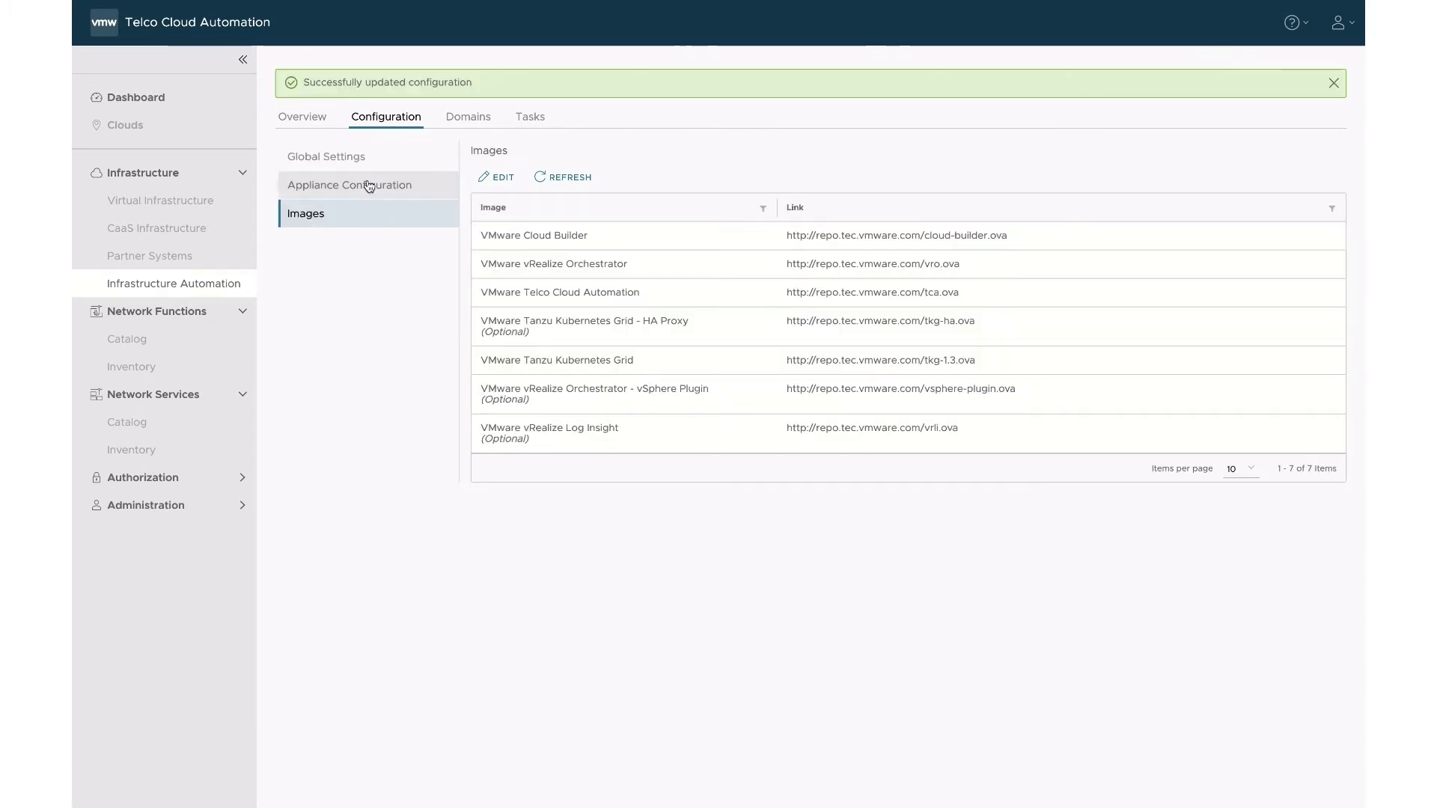
Check the appliance configuration, then start adding a Central Site from the Domains view.
click(366, 184)
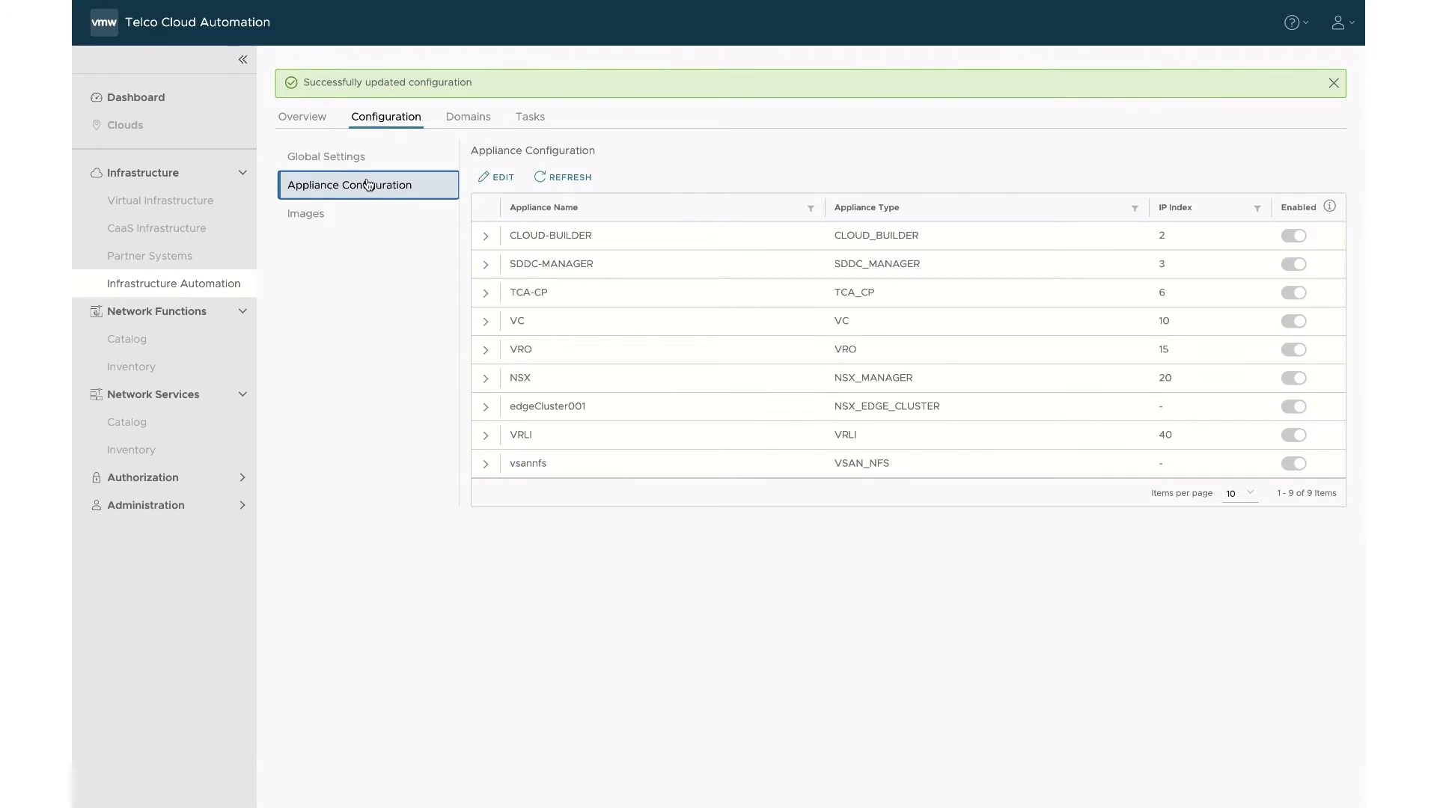
click(463, 120)
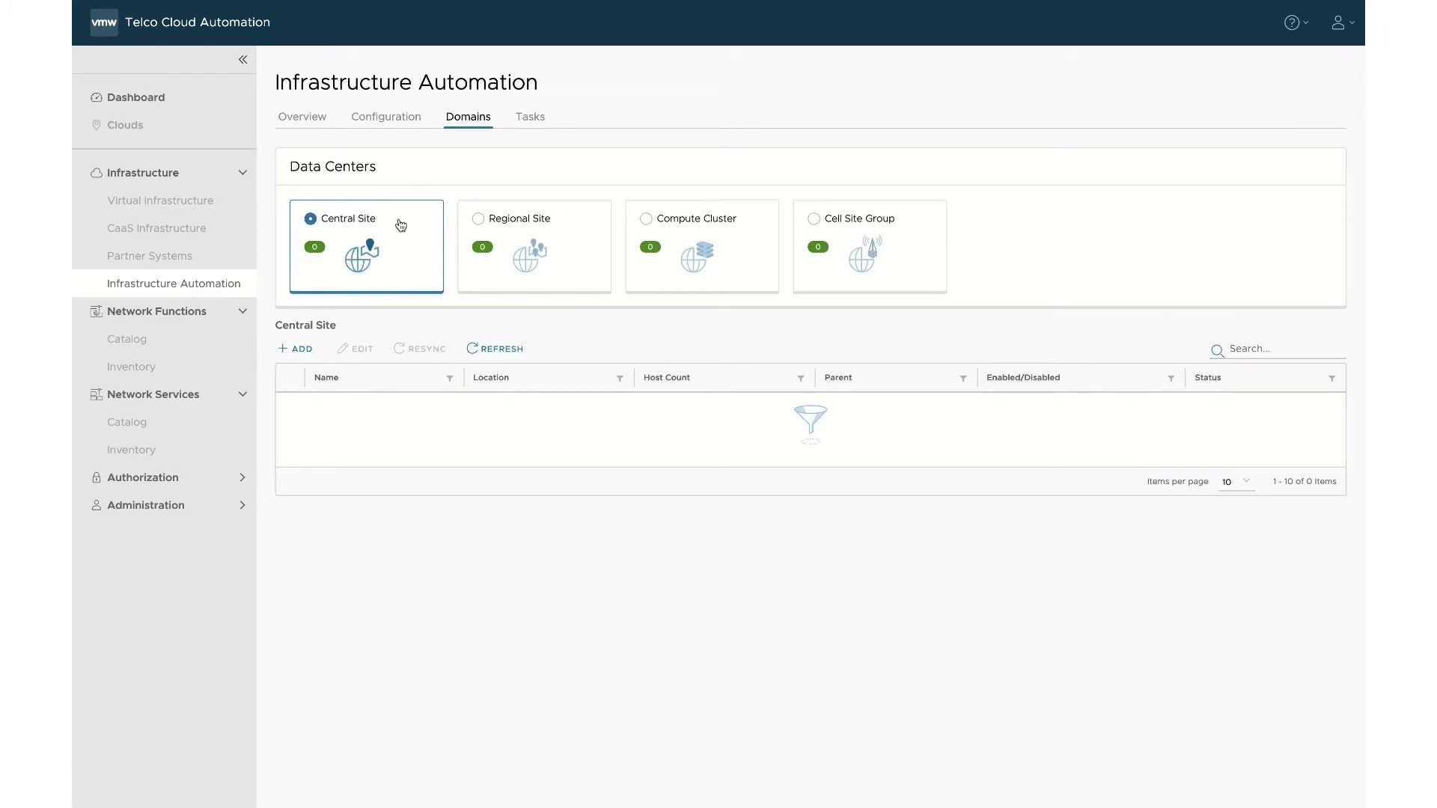
click(300, 350)
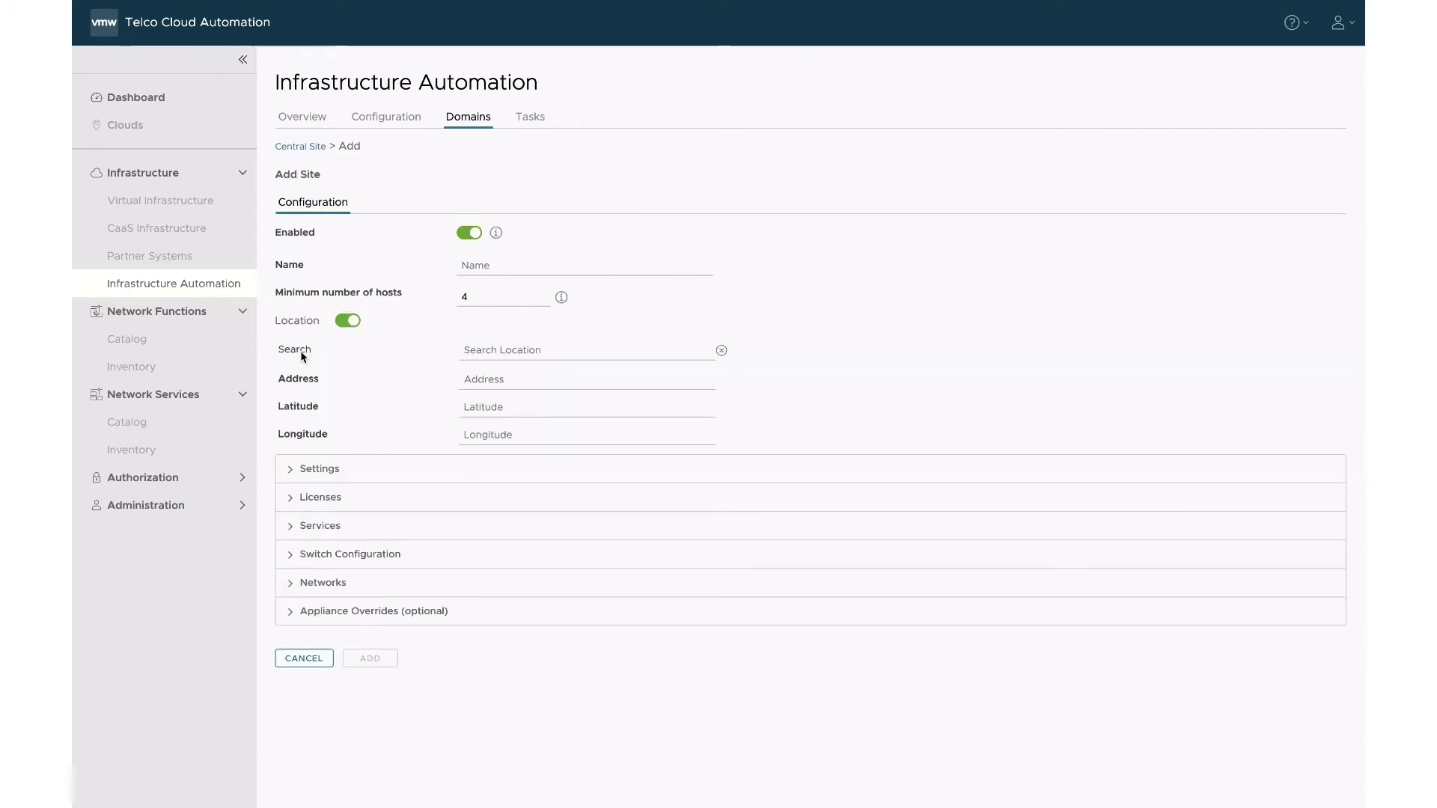
Name the central site london and set its location to London, United Kingdom.
click(487, 266)
text(l)
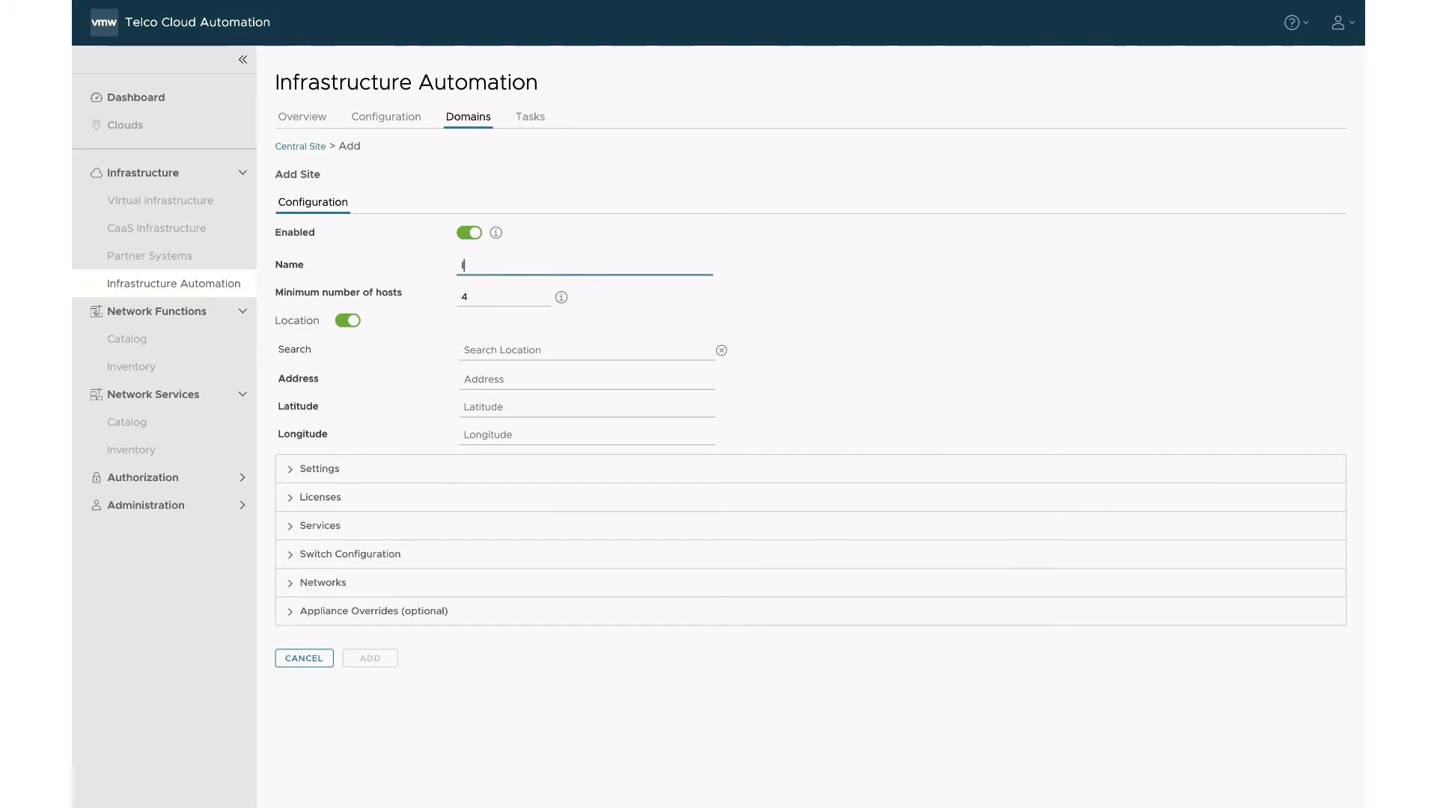
text(ondon)
click(510, 342)
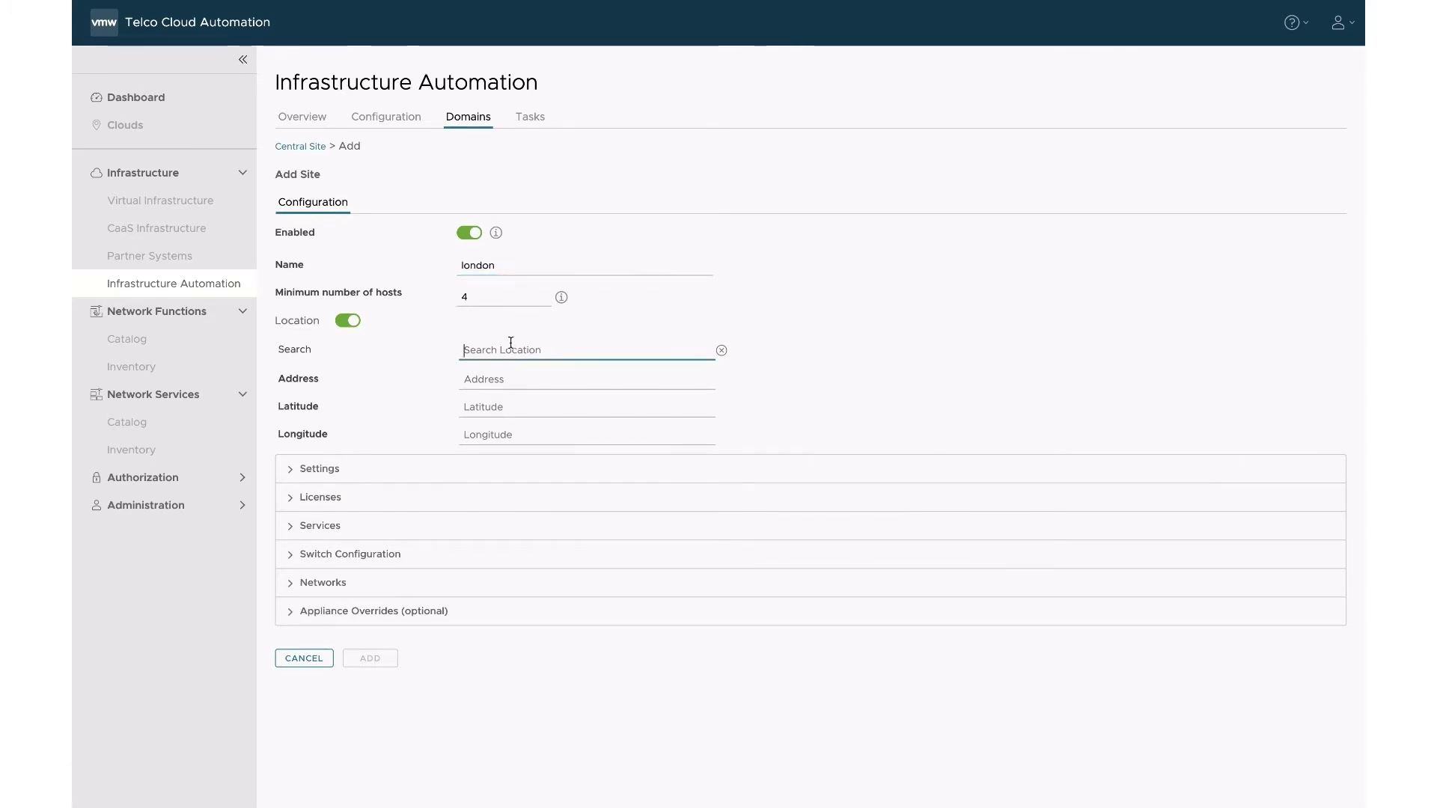
text(london)
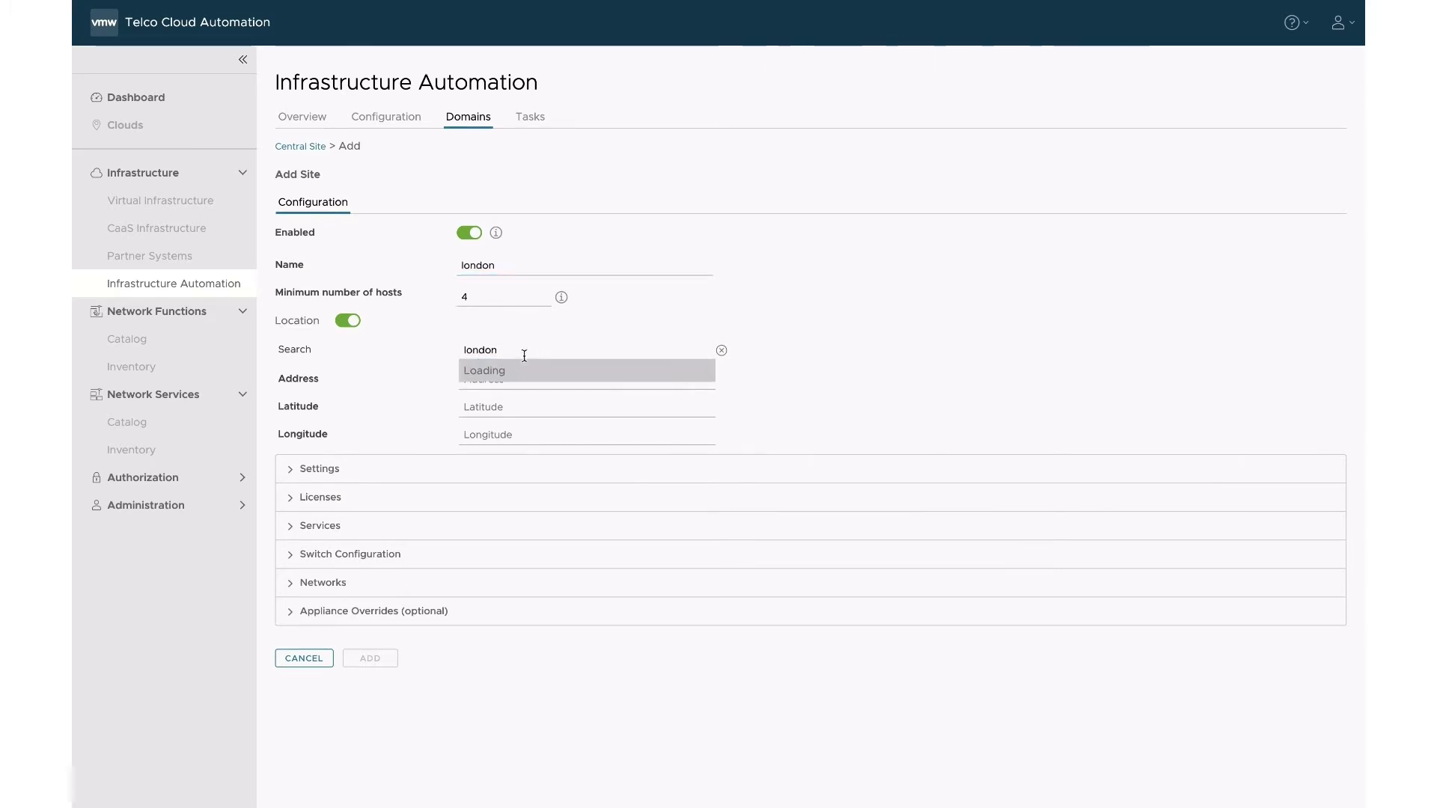
click(500, 434)
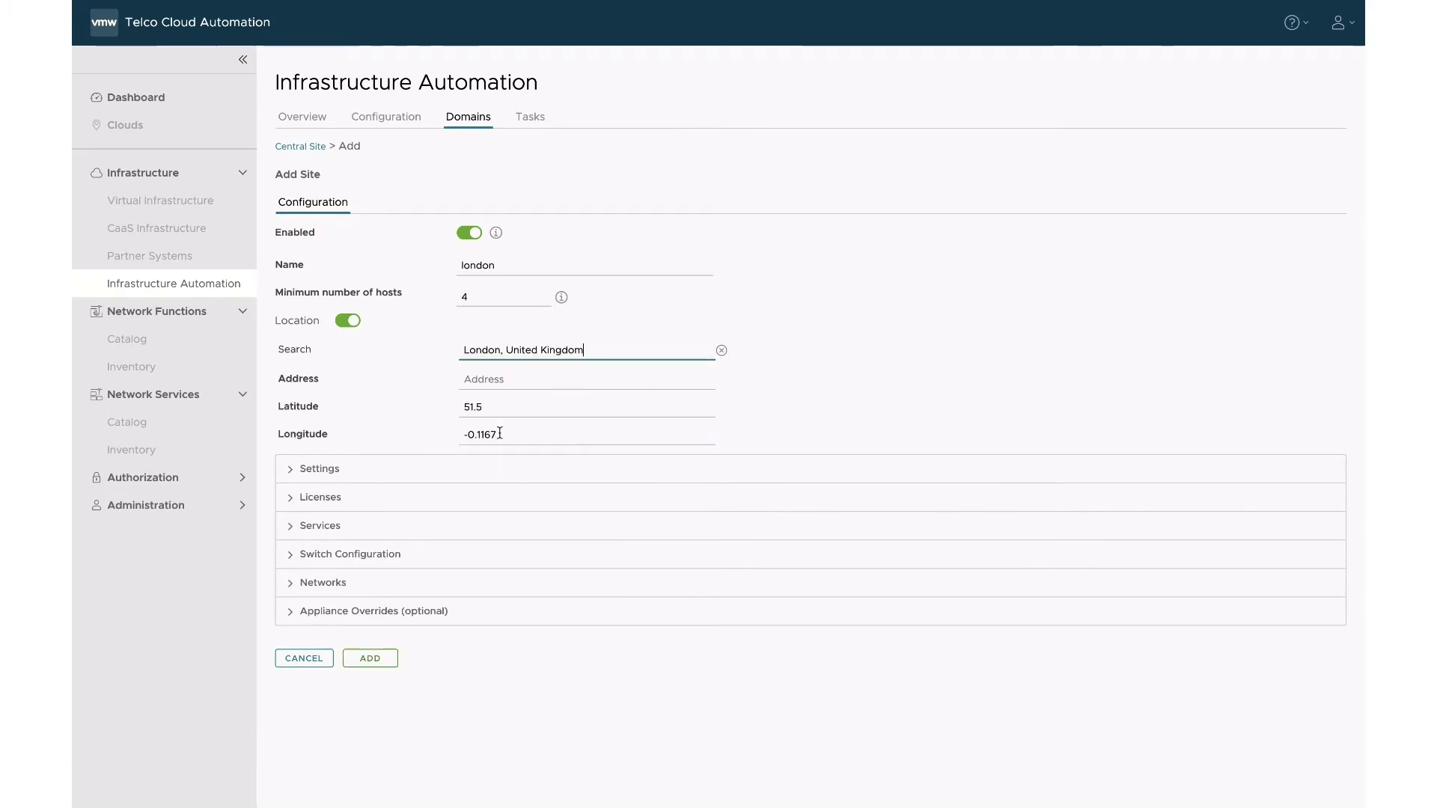
Expand the site's licence settings and enter the vSphere licence key.
click(326, 463)
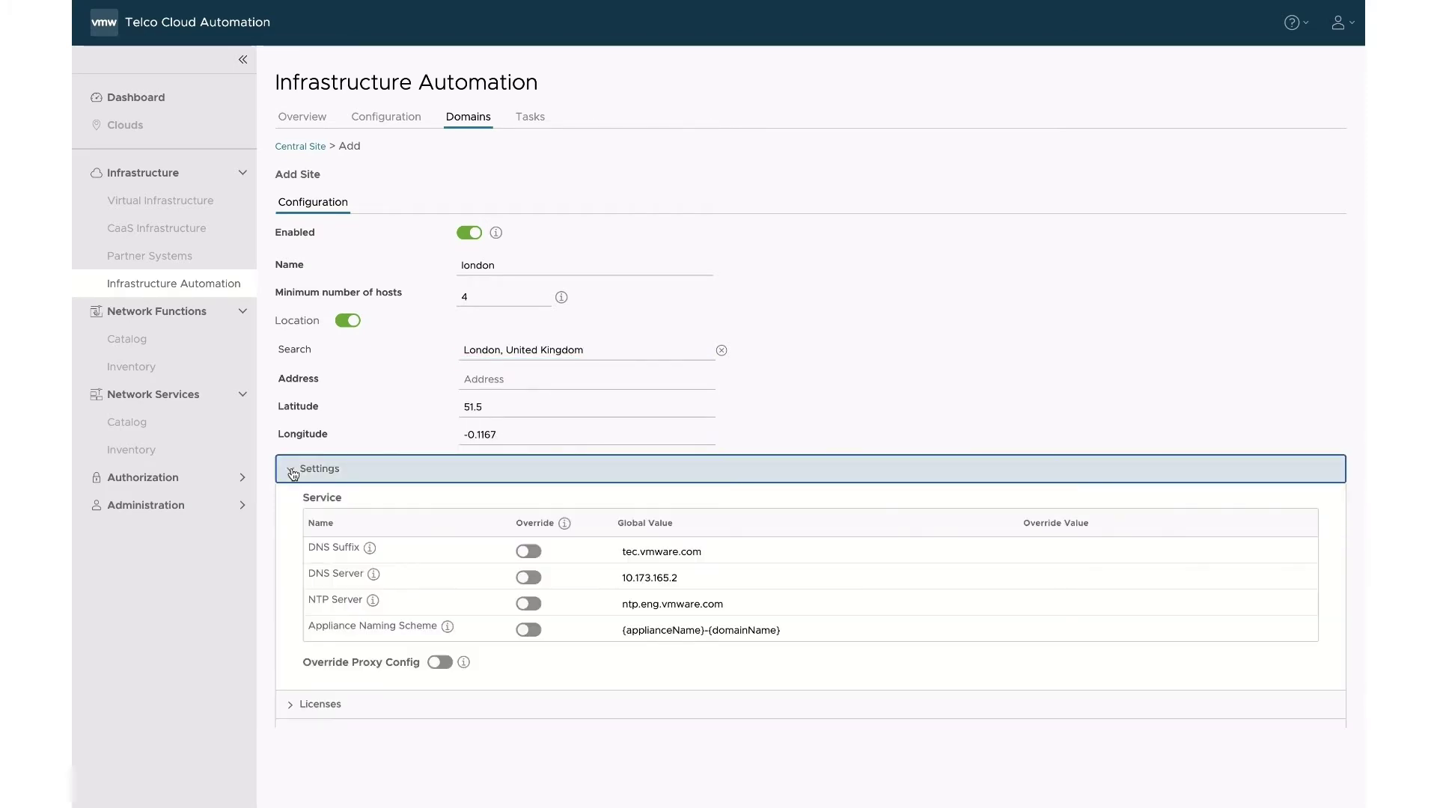
scroll(292, 474, down, 2)
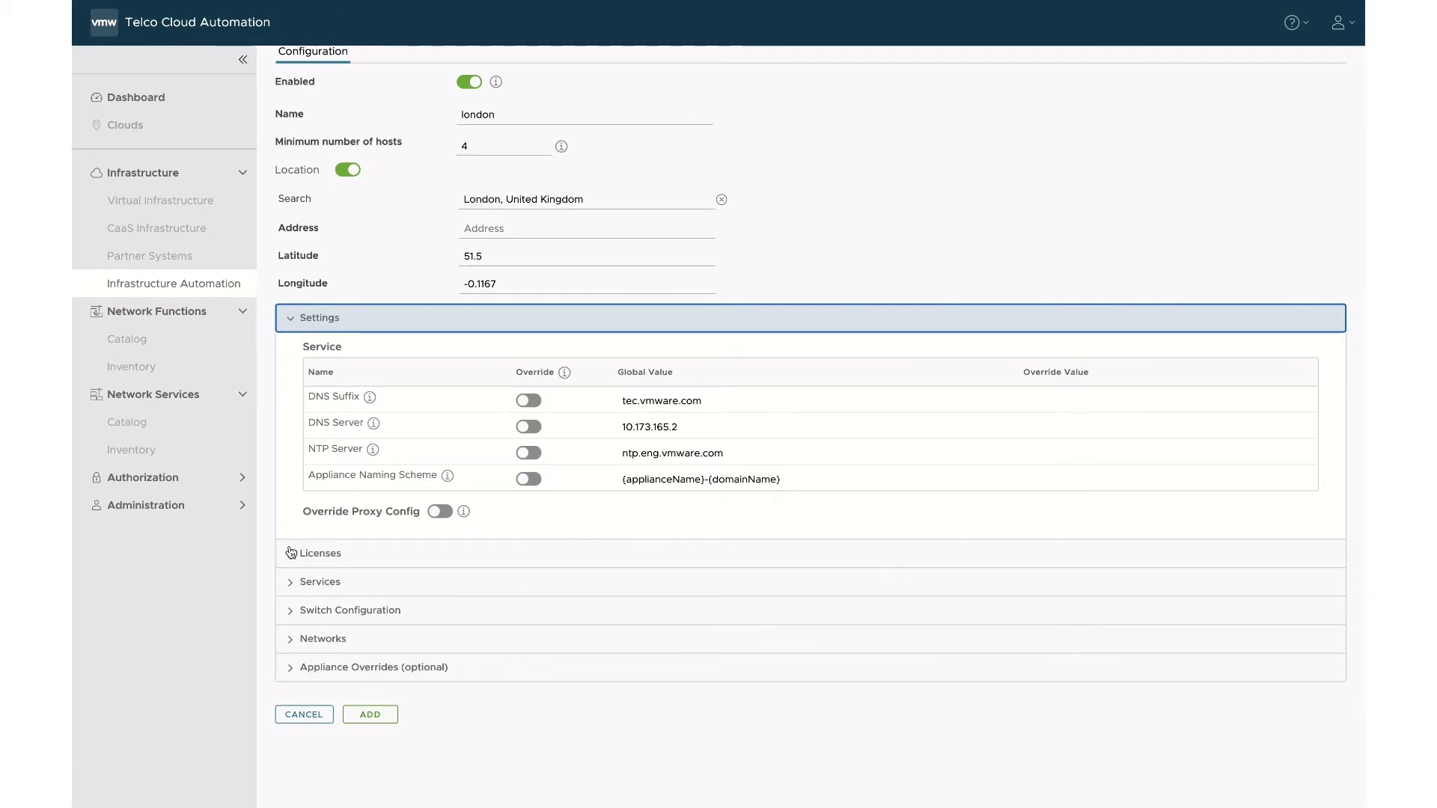
click(291, 554)
click(590, 593)
text(AAAAA-BBBBB-CCCCC-DDDDD-EEEEE)
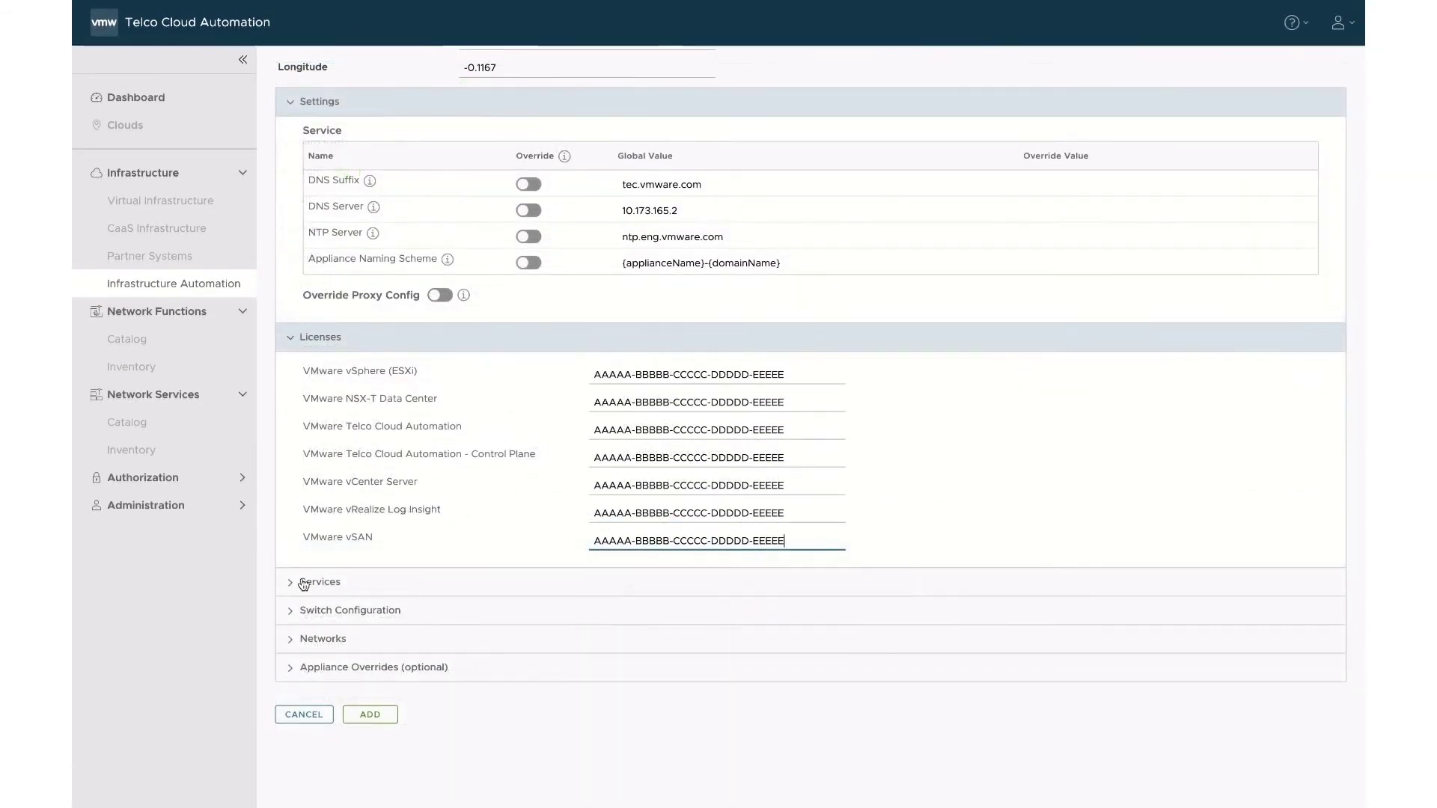
click(294, 585)
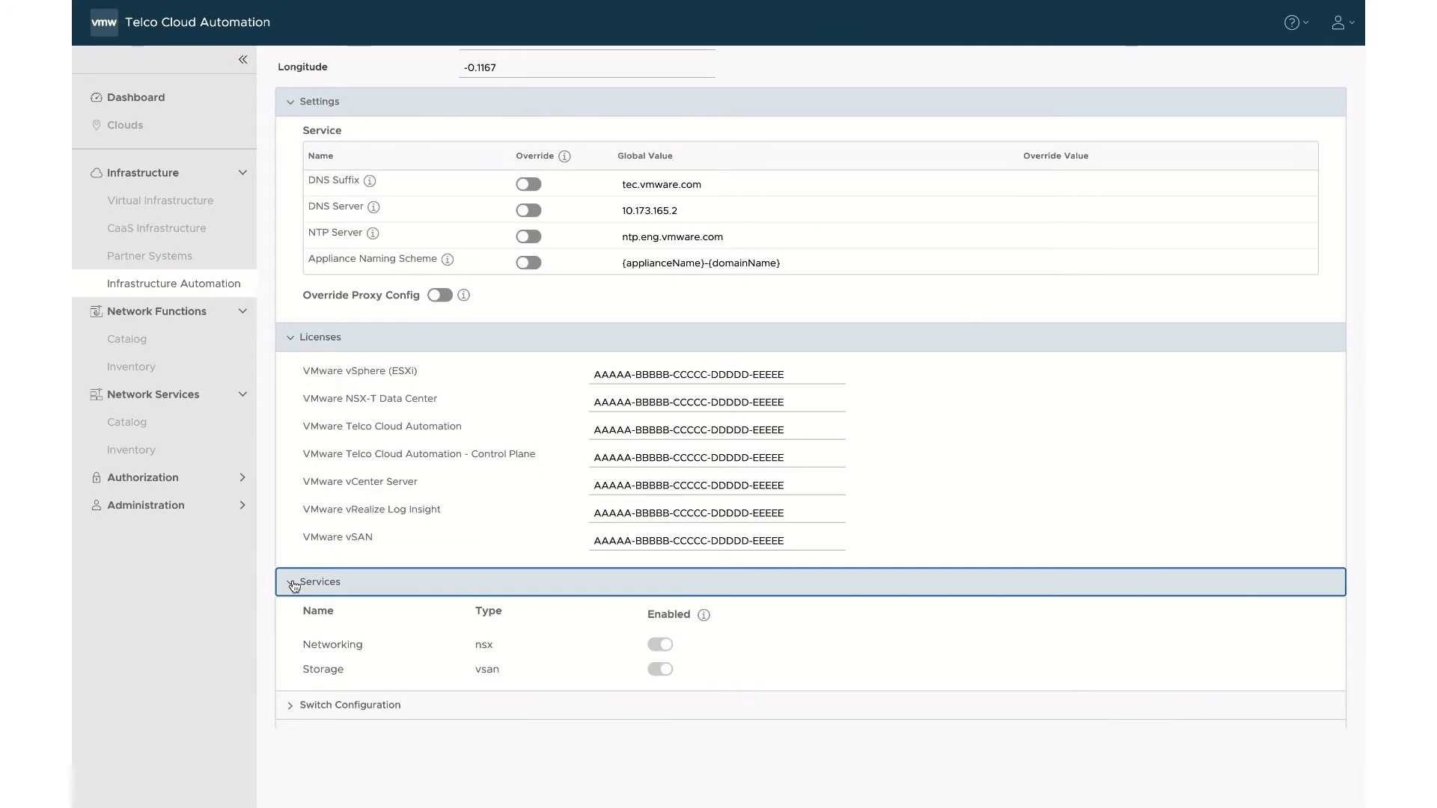
Rename the site's switch from dvs001 to london-dvs.
scroll(294, 586, down, 2)
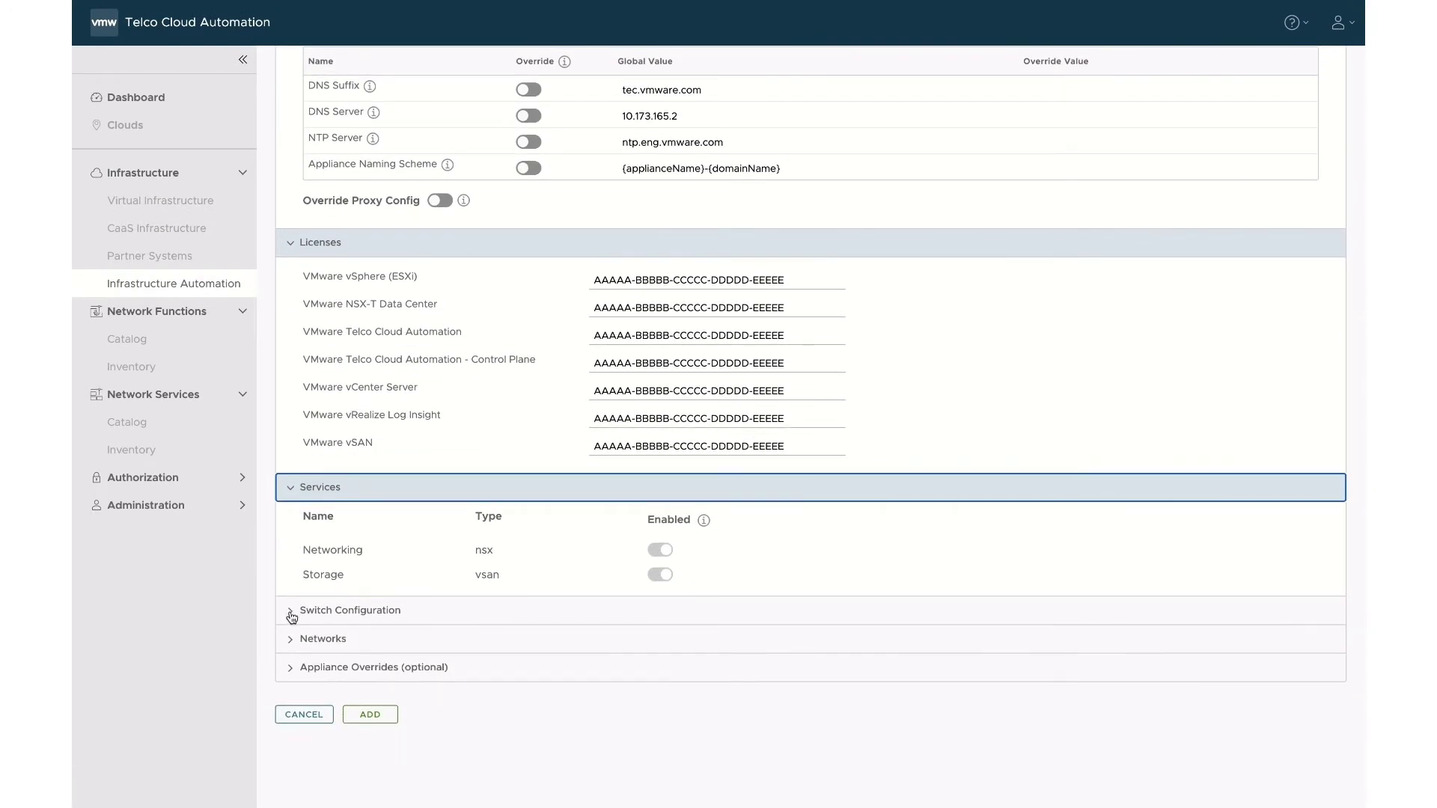
click(292, 612)
scroll(292, 616, down, 2)
click(340, 578)
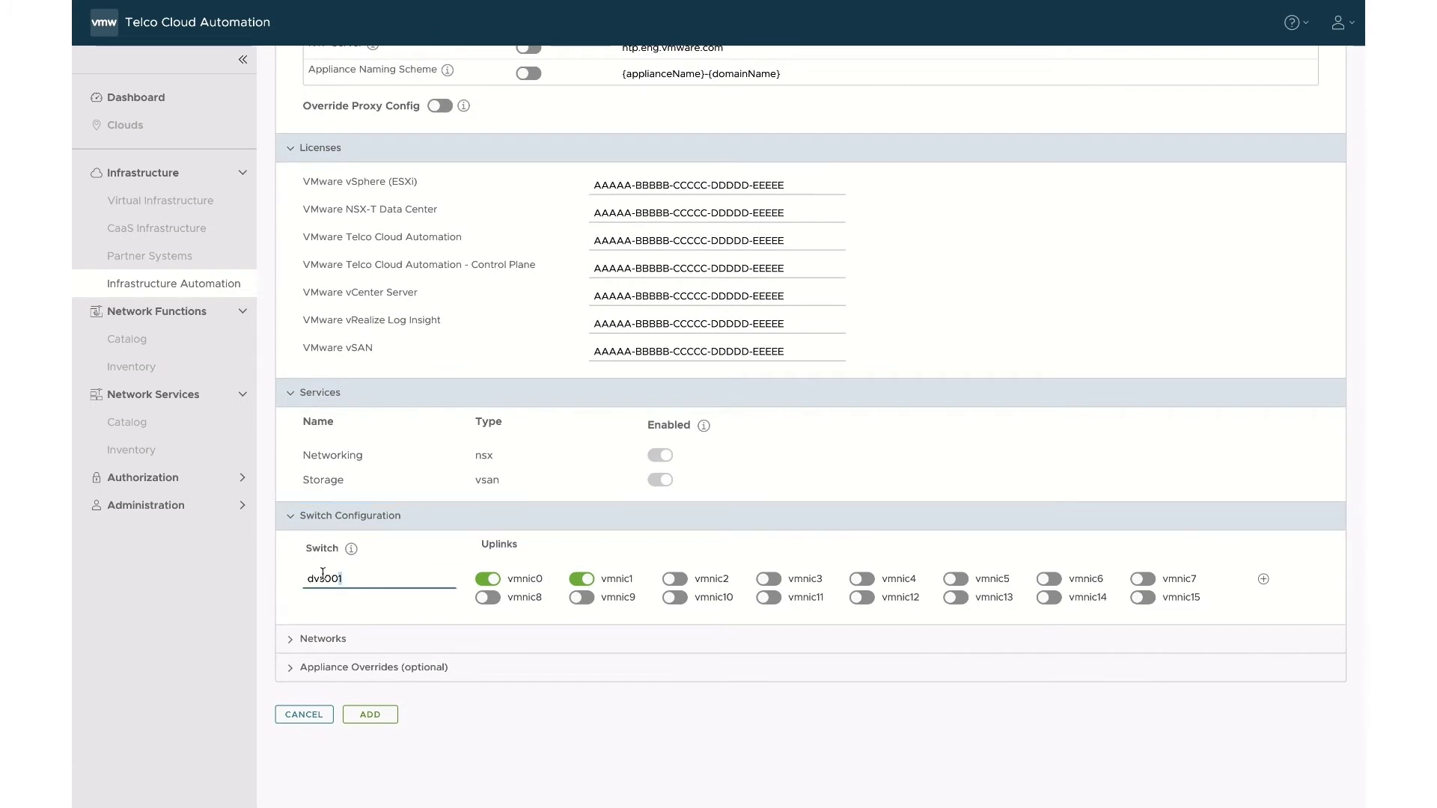
drag(340, 578, 232, 571)
text(london)
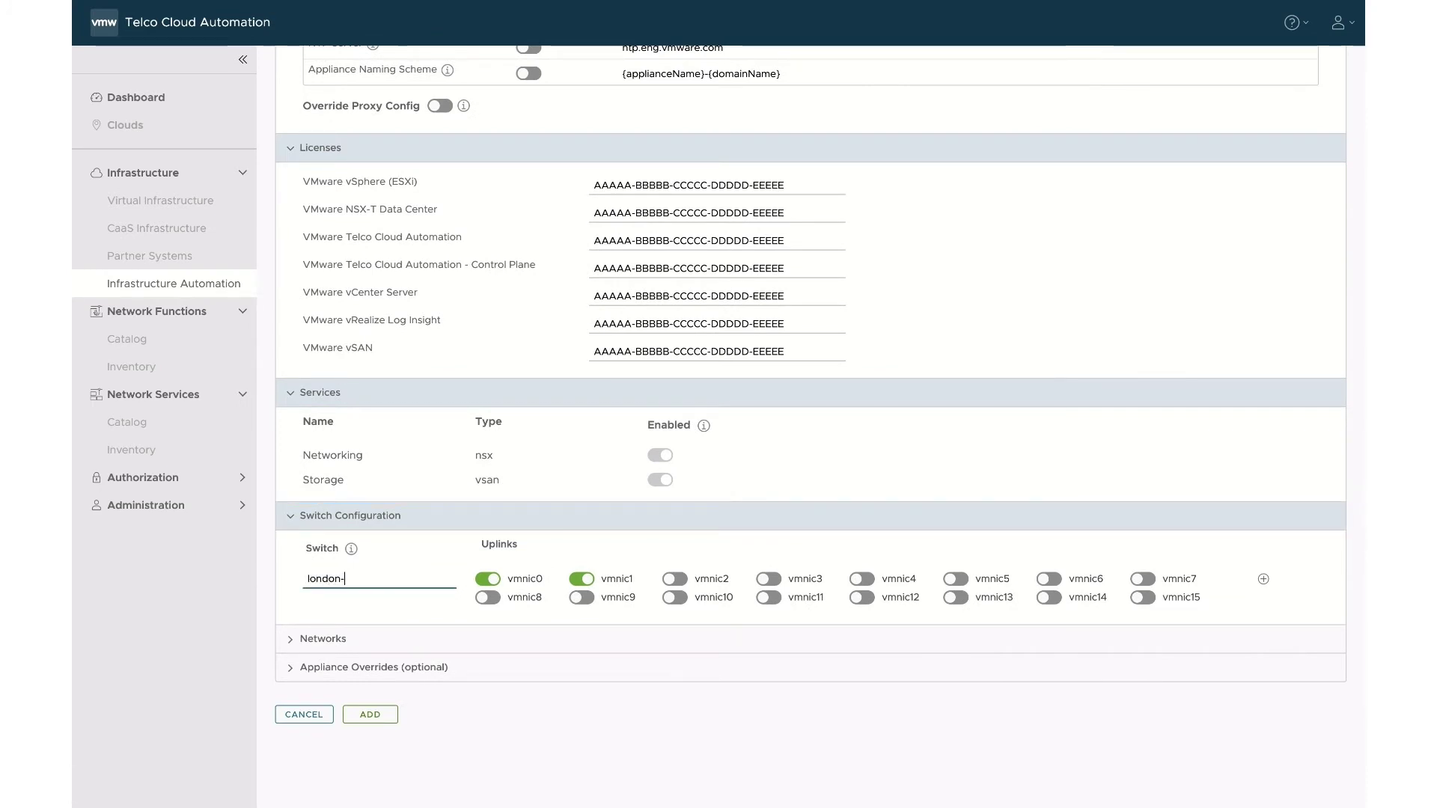
text(-dvs)
click(292, 646)
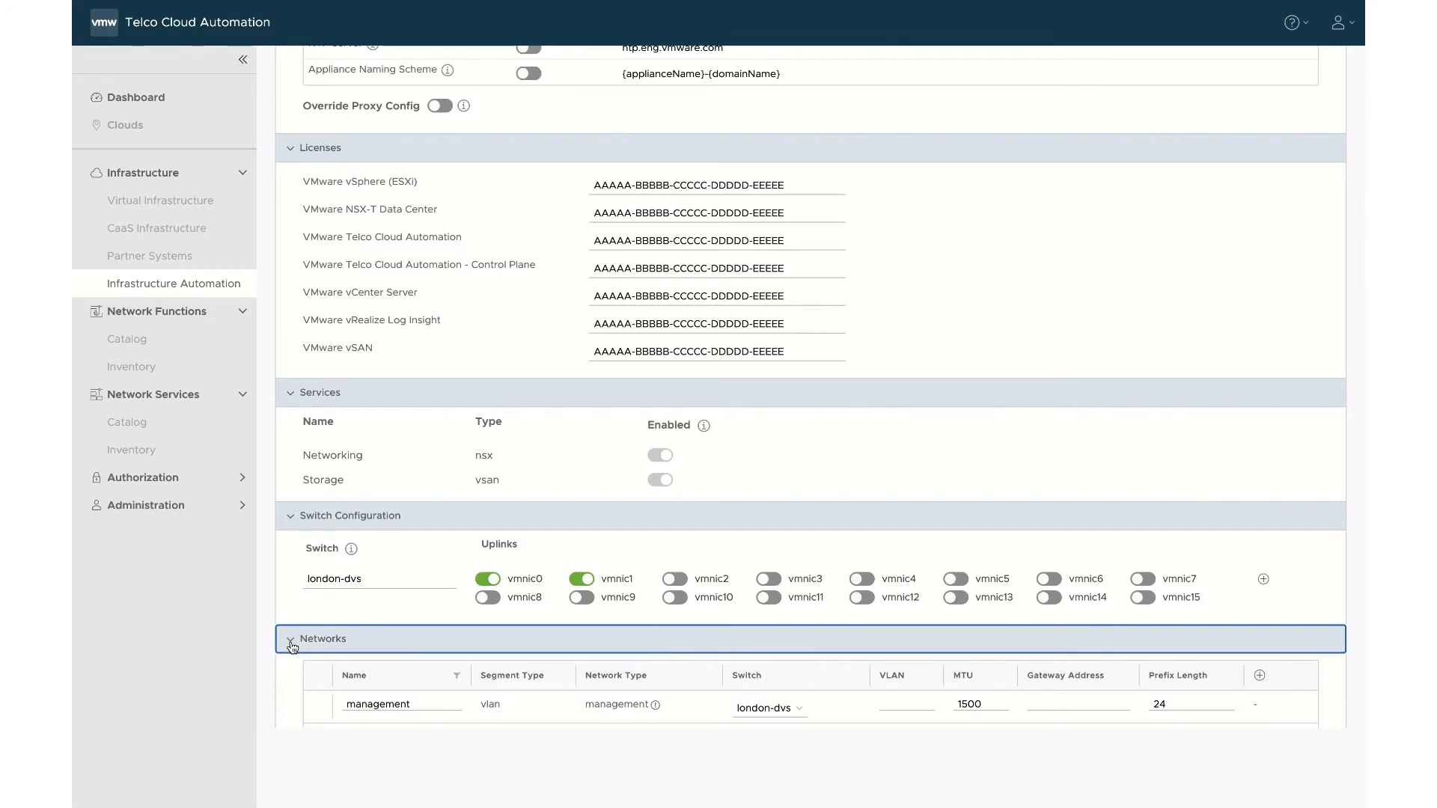
Set the management network VLAN to 110 and enter the vMotion network VLAN.
scroll(288, 644, down, 5)
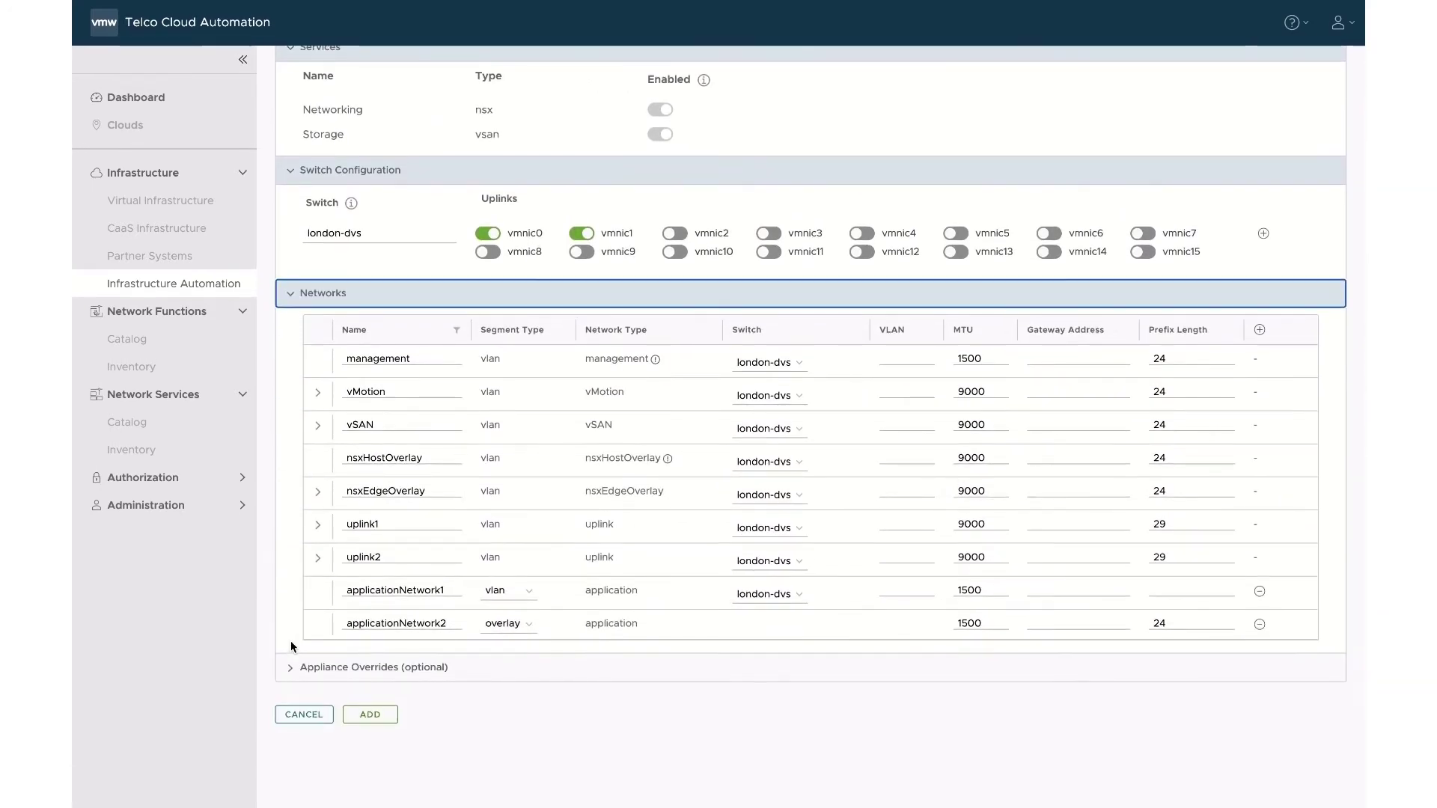
click(924, 357)
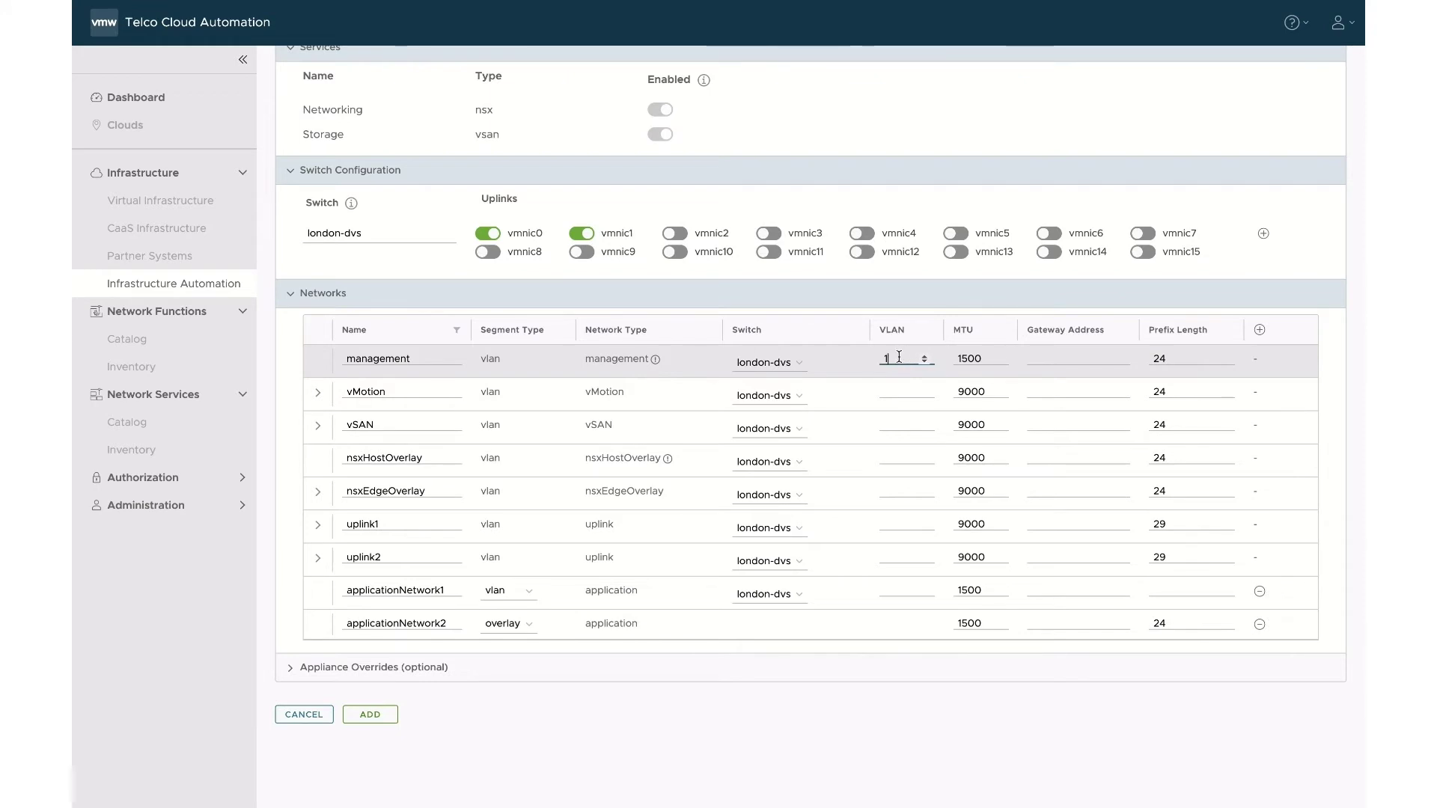
key(BackSpace)
text(110)
click(906, 392)
text(112)
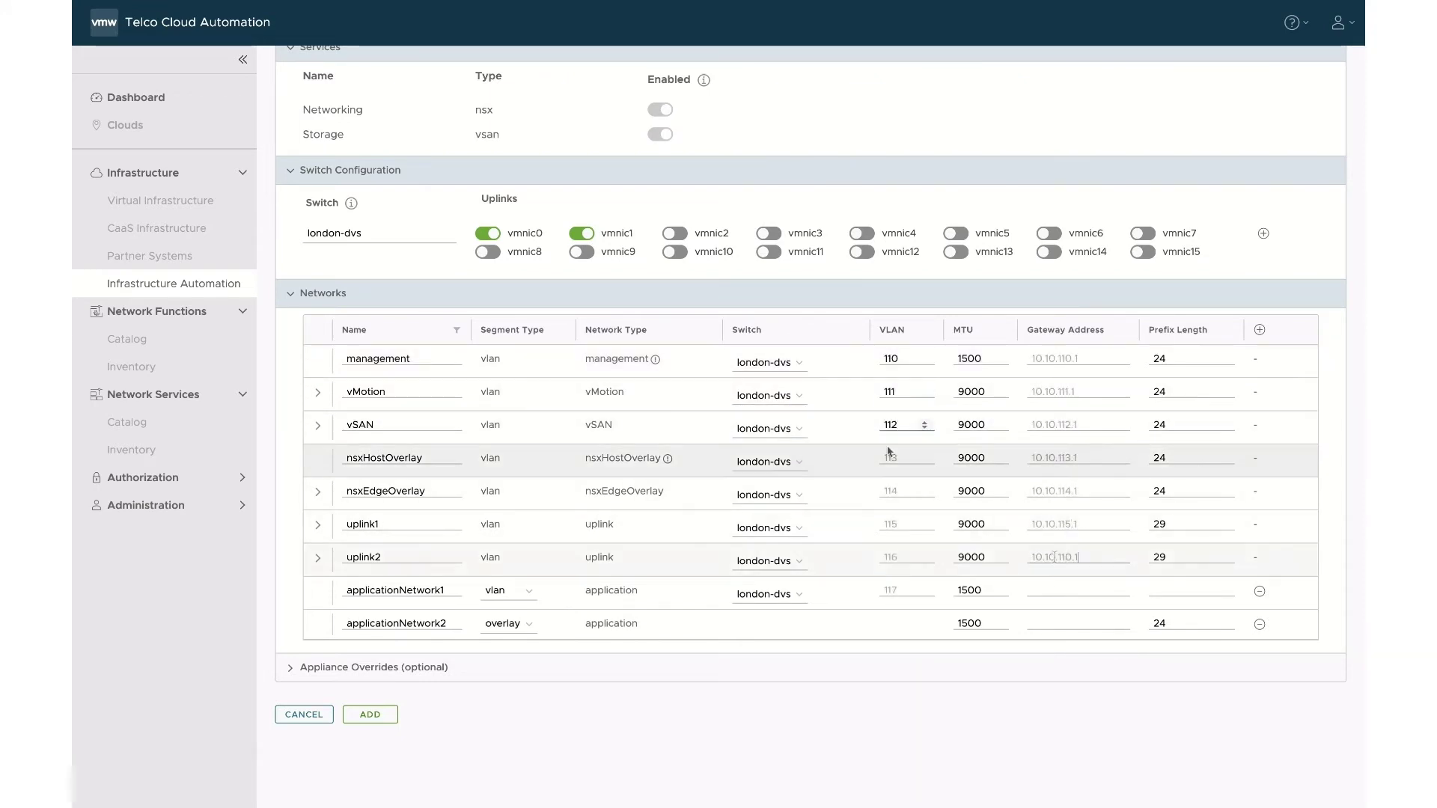
Give the vMotion network an IP pool starting at 10.10.111.2.
click(318, 392)
click(375, 477)
text(10.10.111.2)
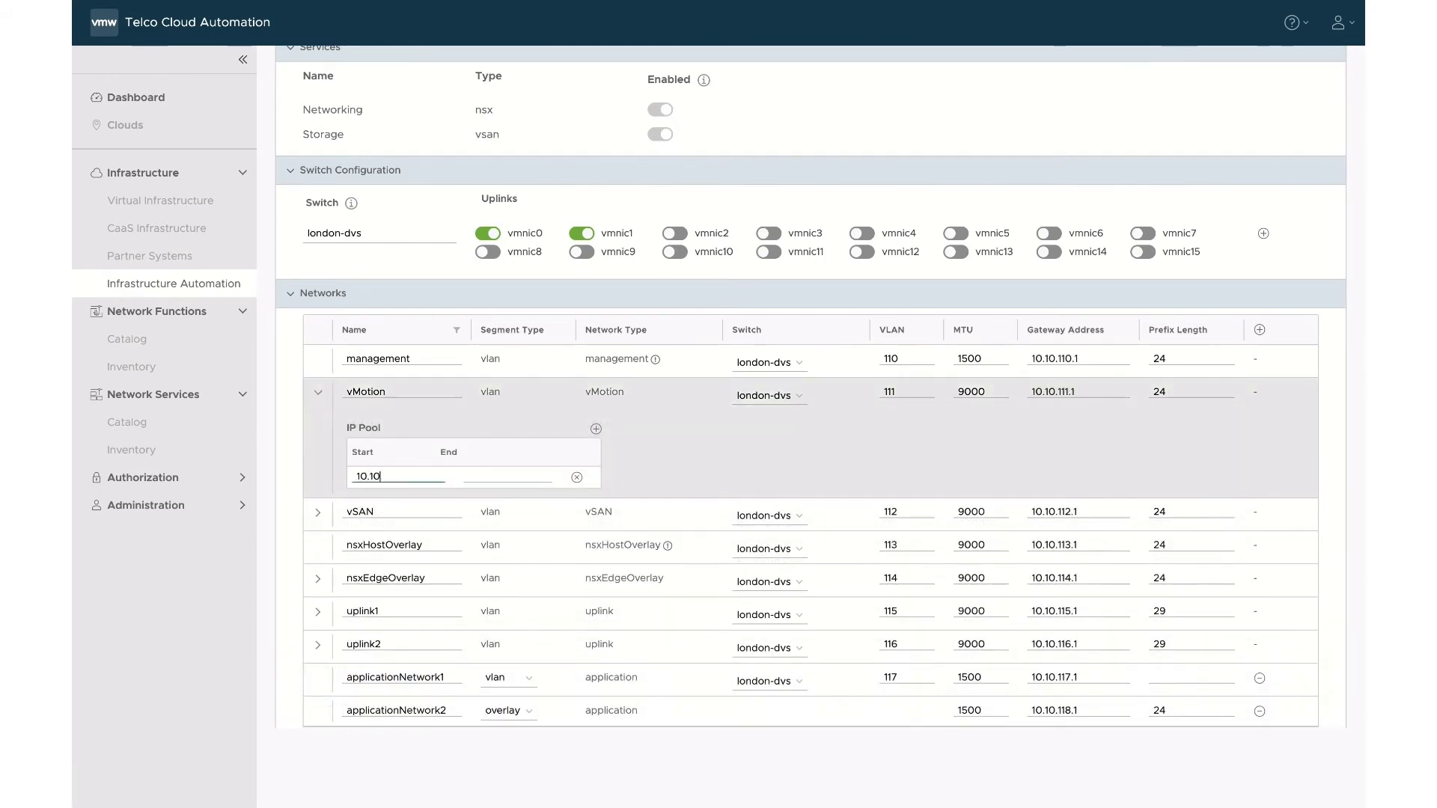
key(Tab)
text(10.10.111)
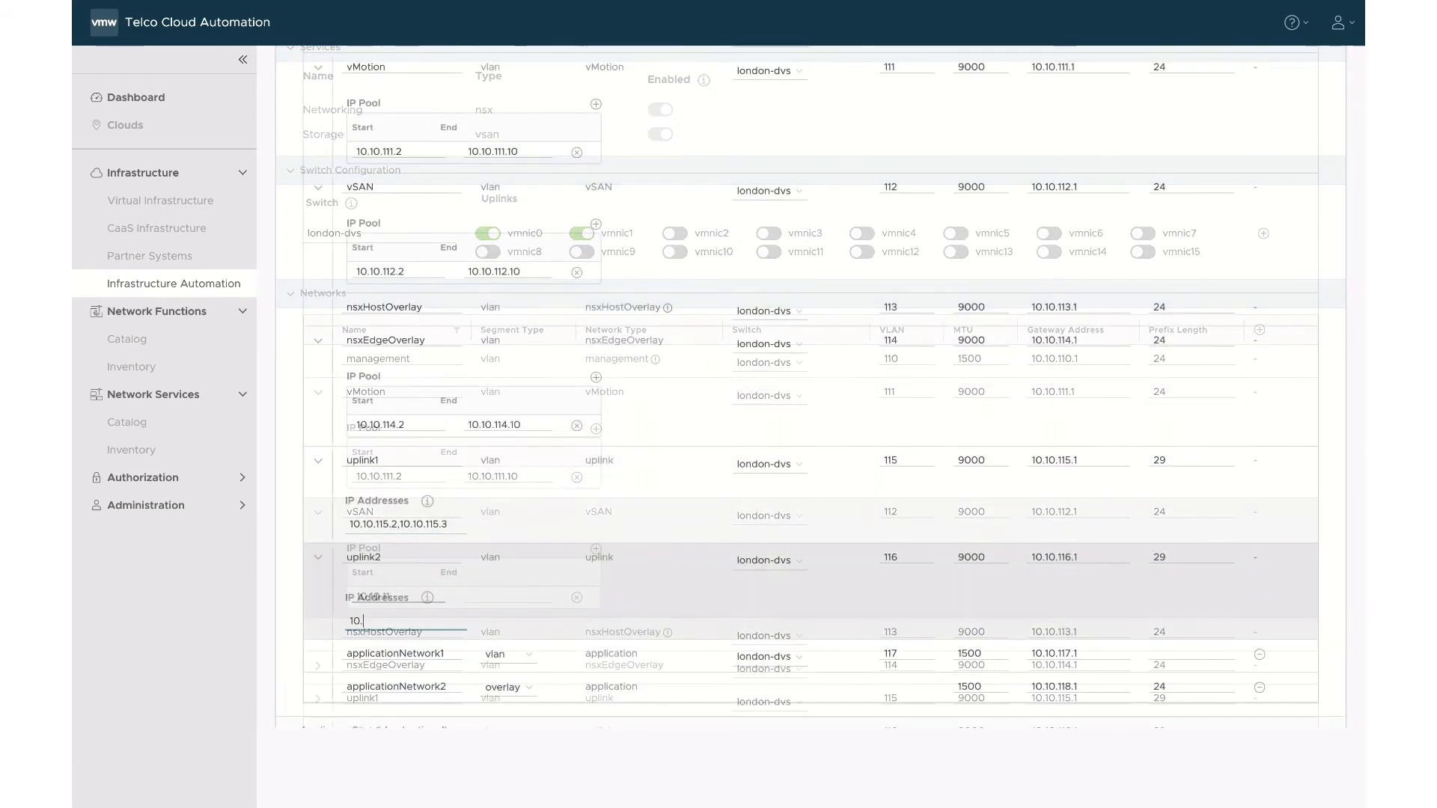
Review the appliance overrides and create the london central site.
scroll(348, 575, down, 1)
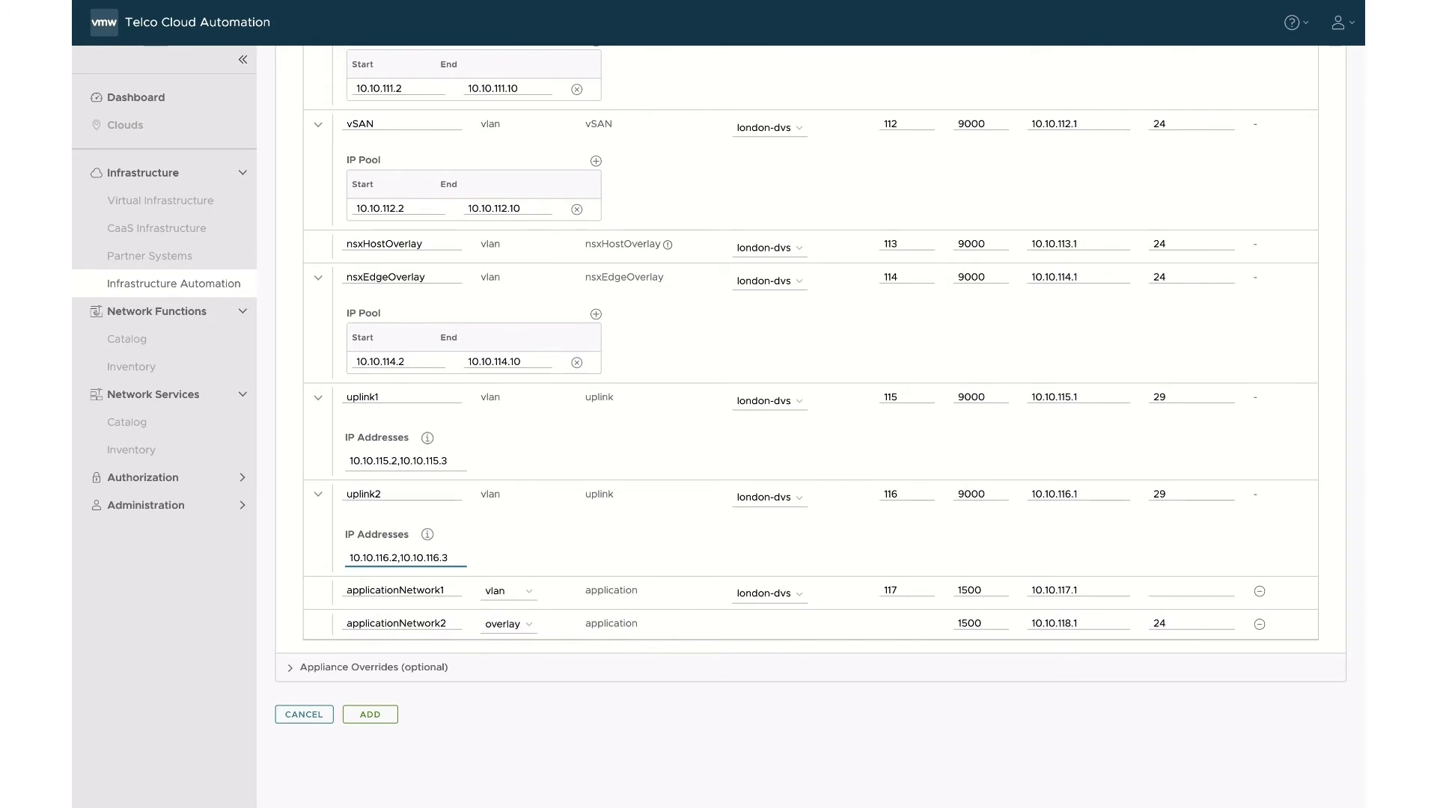
click(294, 678)
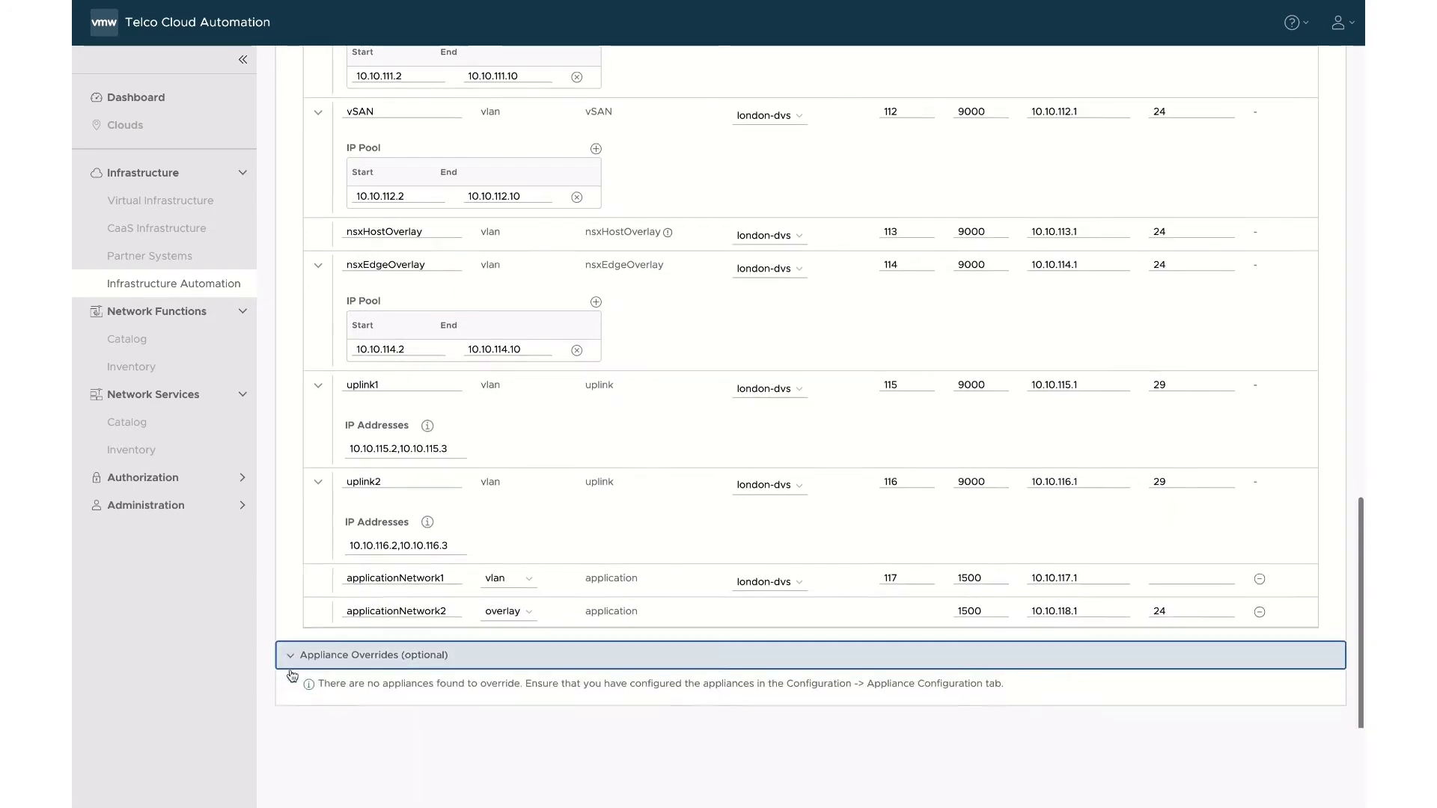
scroll(293, 681, down, 1)
click(361, 715)
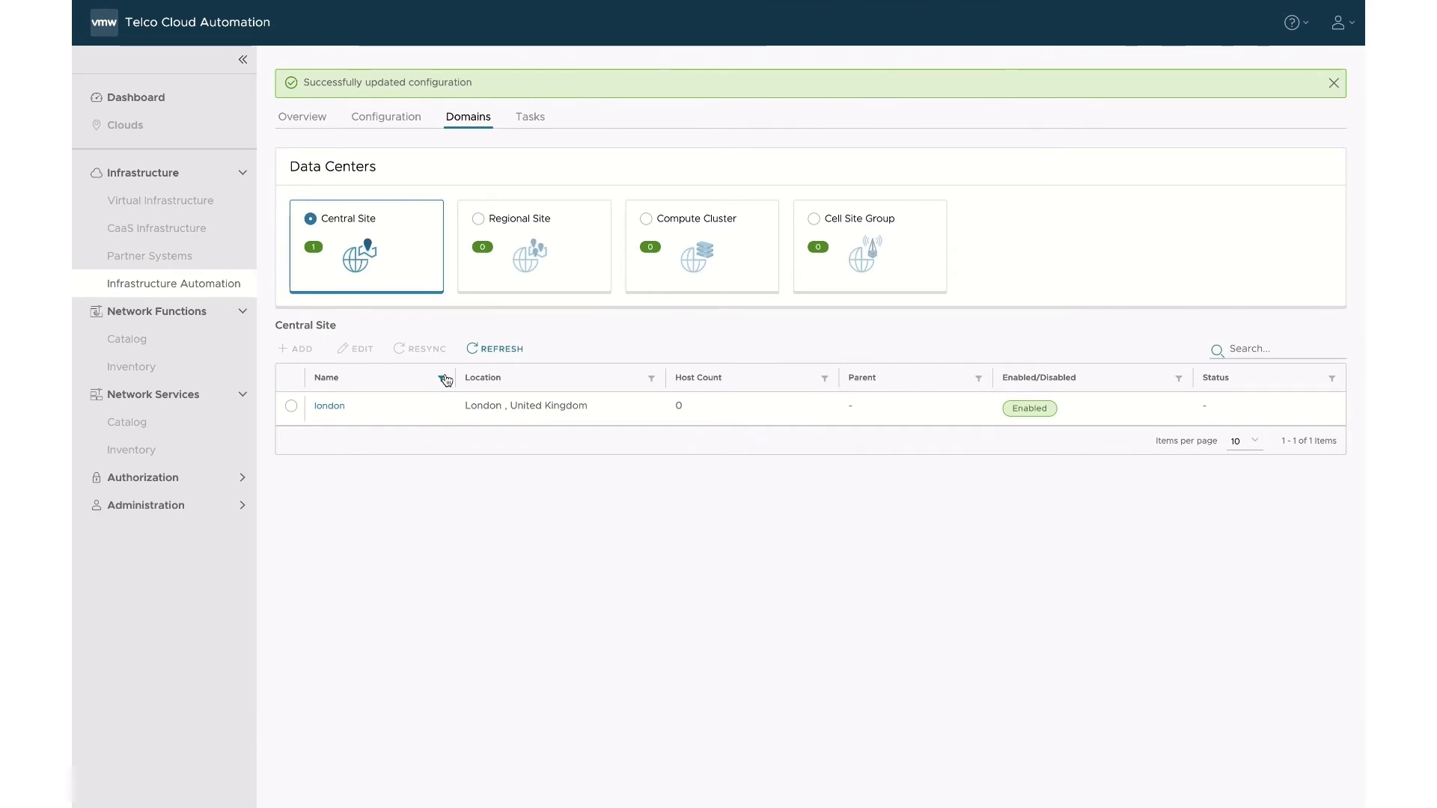
Start a new regional site named belfast, located in Belfast, United Kingdom.
click(490, 287)
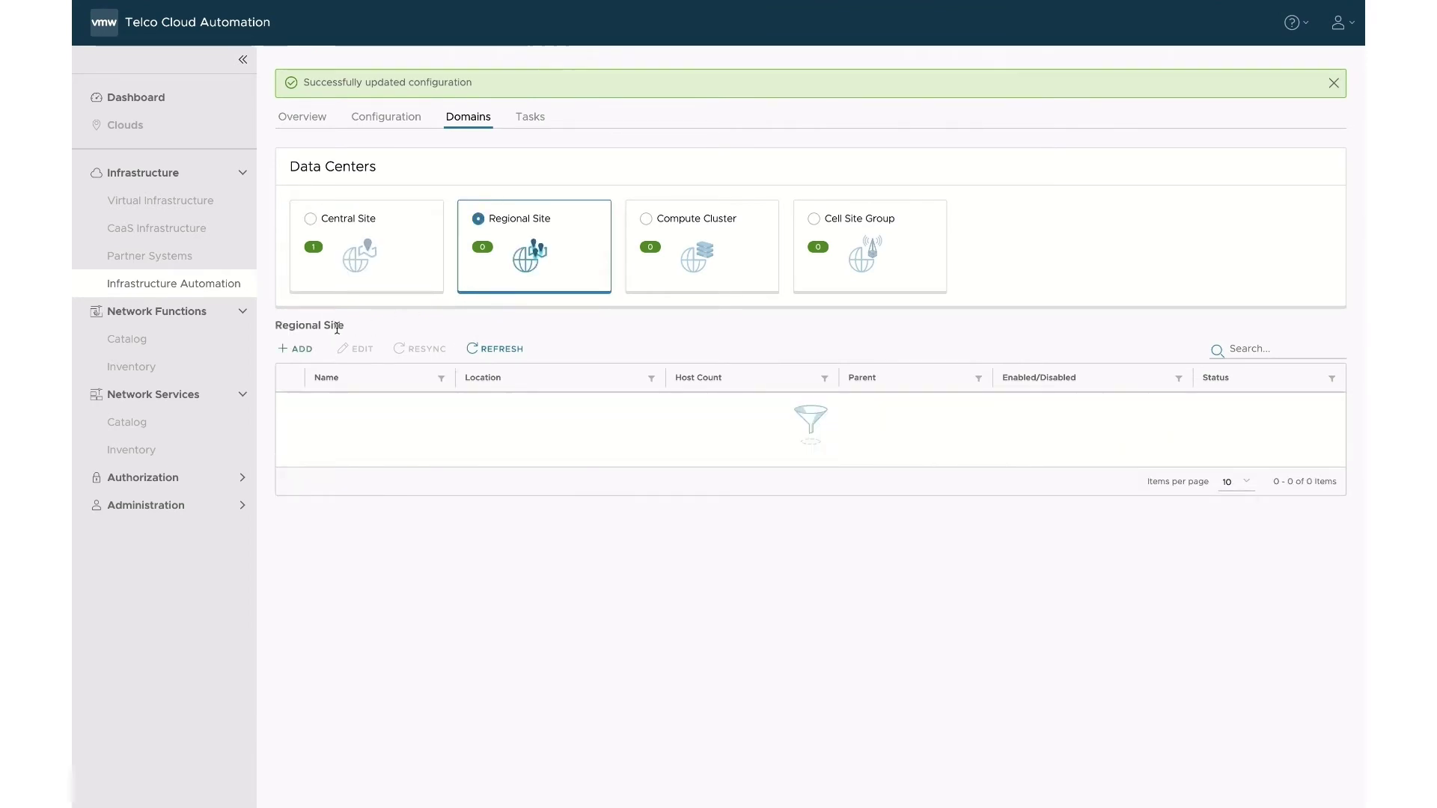
click(299, 349)
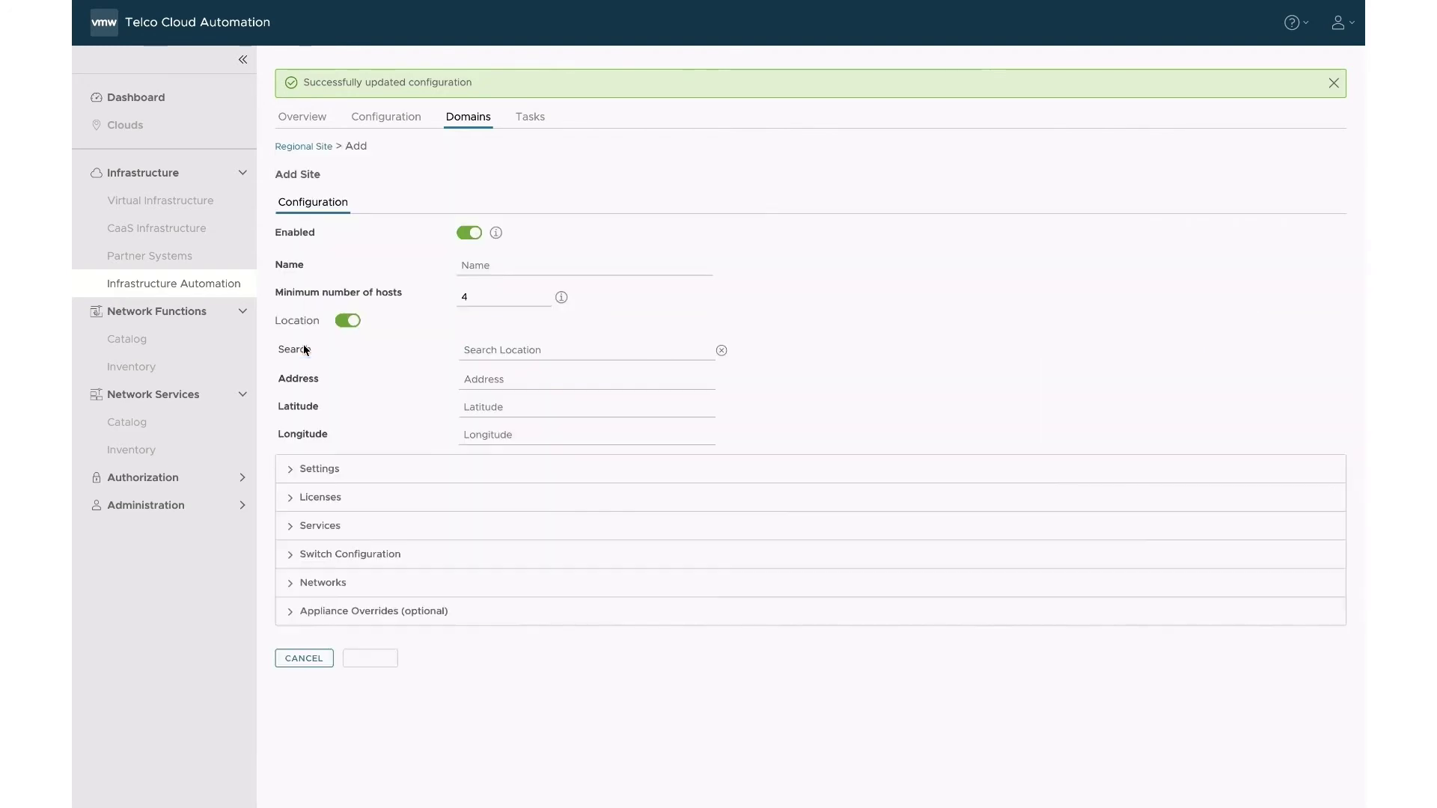
click(496, 267)
text(belfast)
key(Tab)
key(Tab)
key(Tab)
key(Tab)
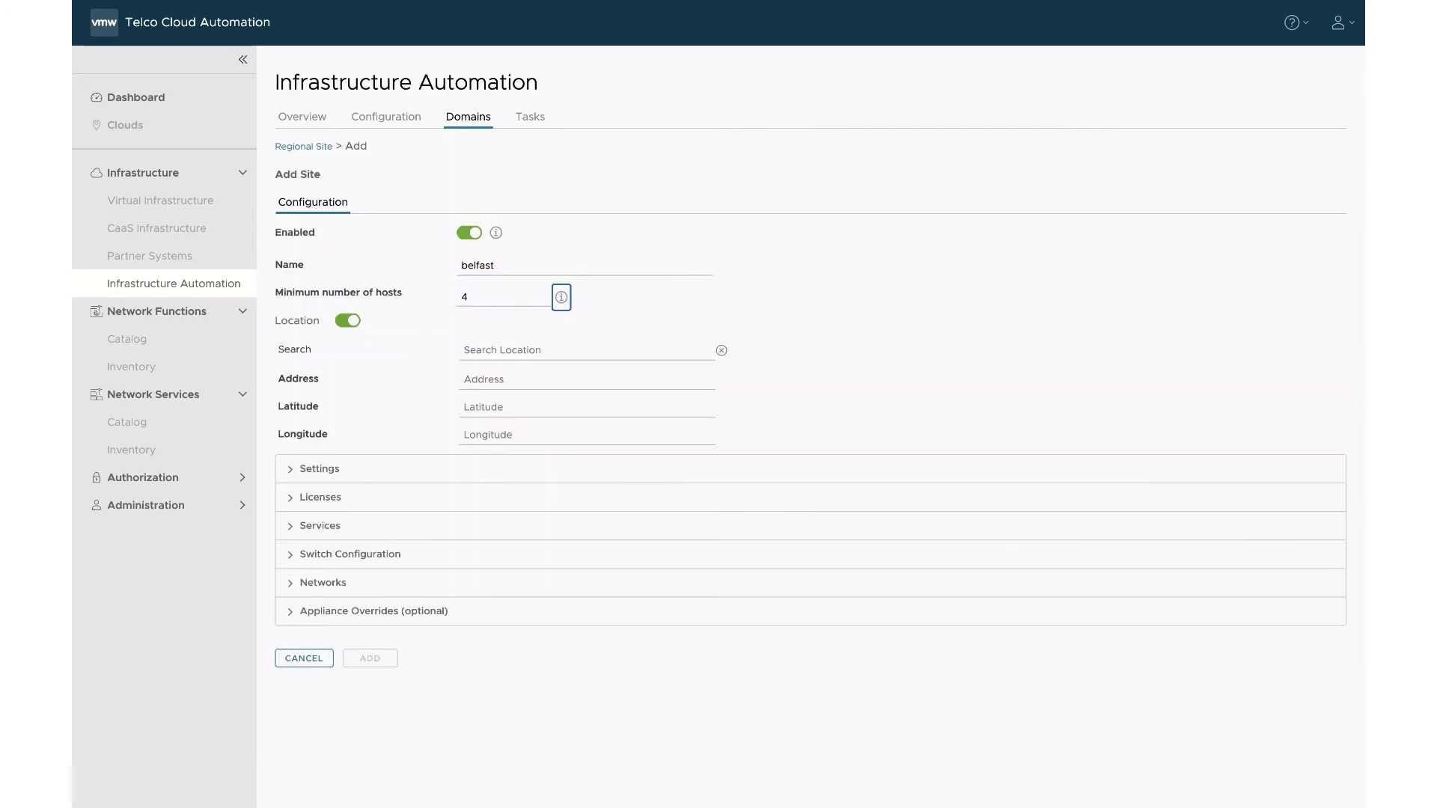
text(belfast)
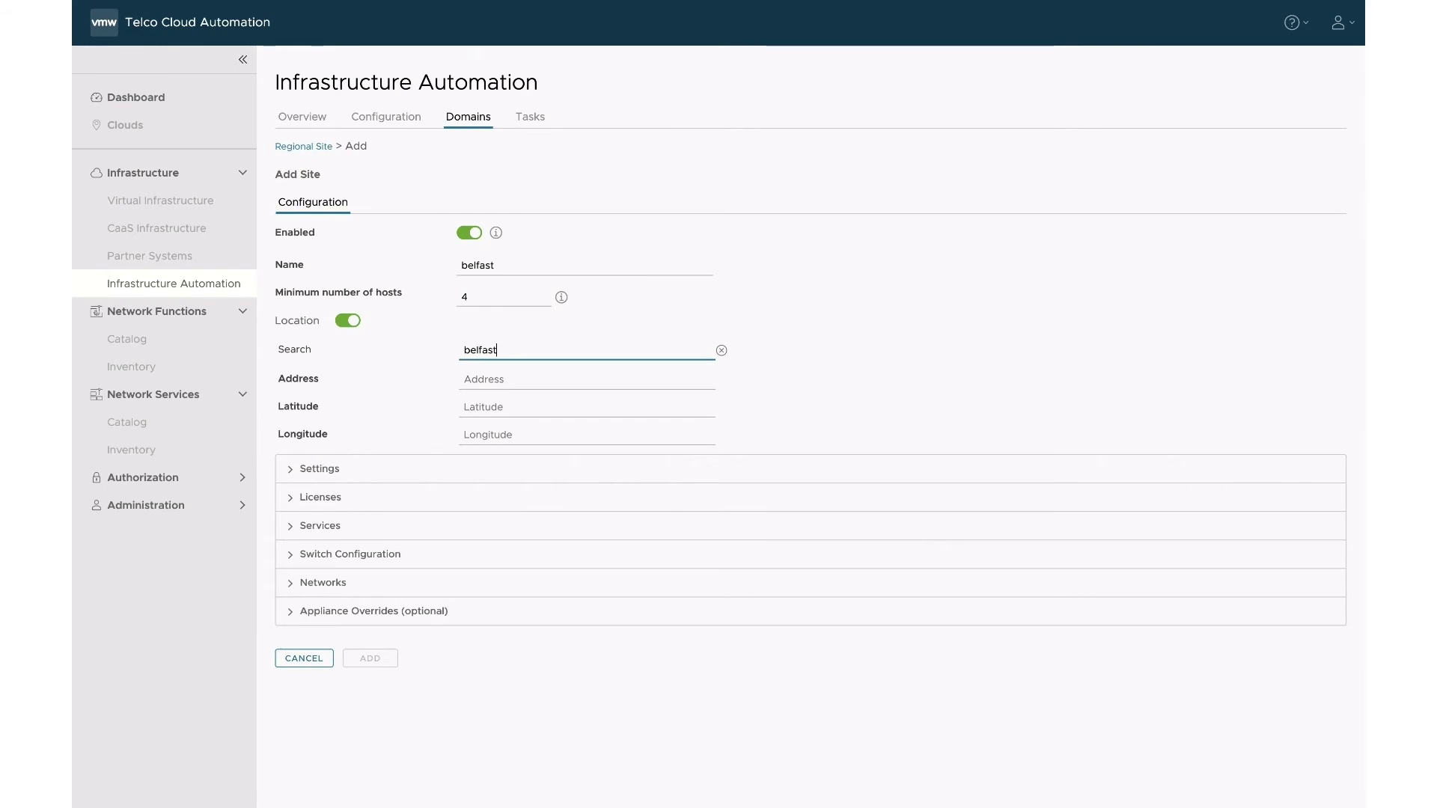
click(493, 376)
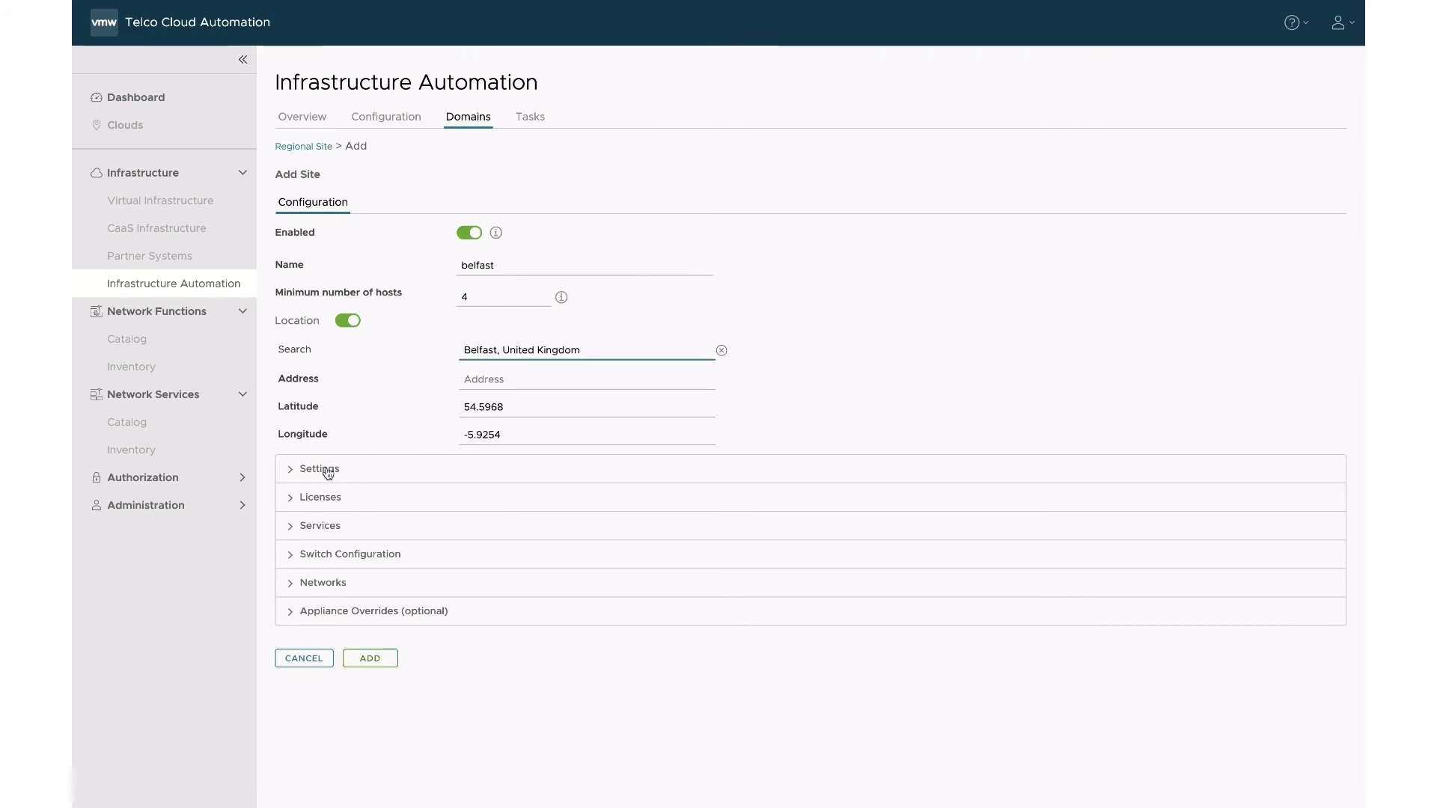
Review the belfast site's settings and add the regional site.
click(294, 470)
scroll(295, 473, down, 1)
scroll(295, 472, down, 3)
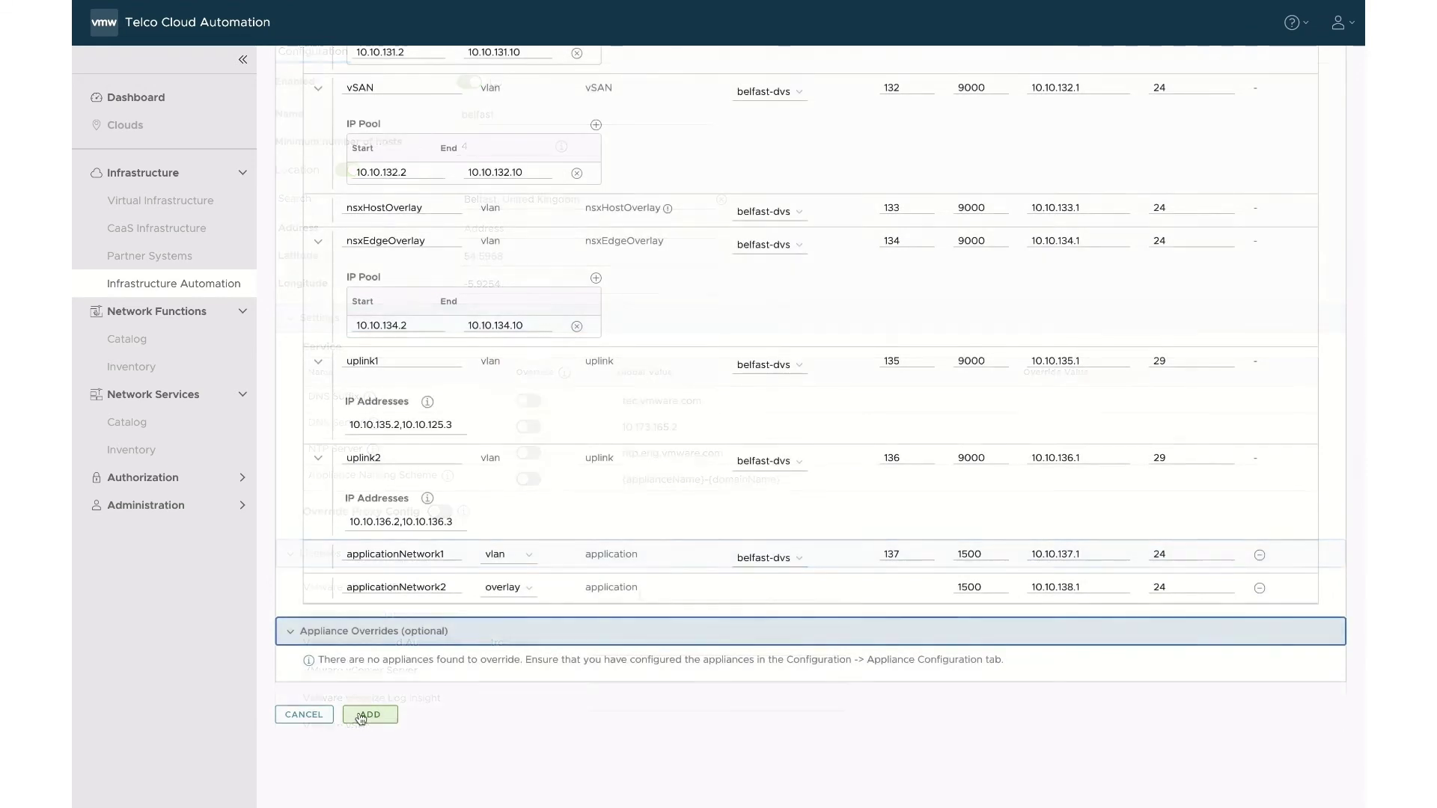
click(360, 716)
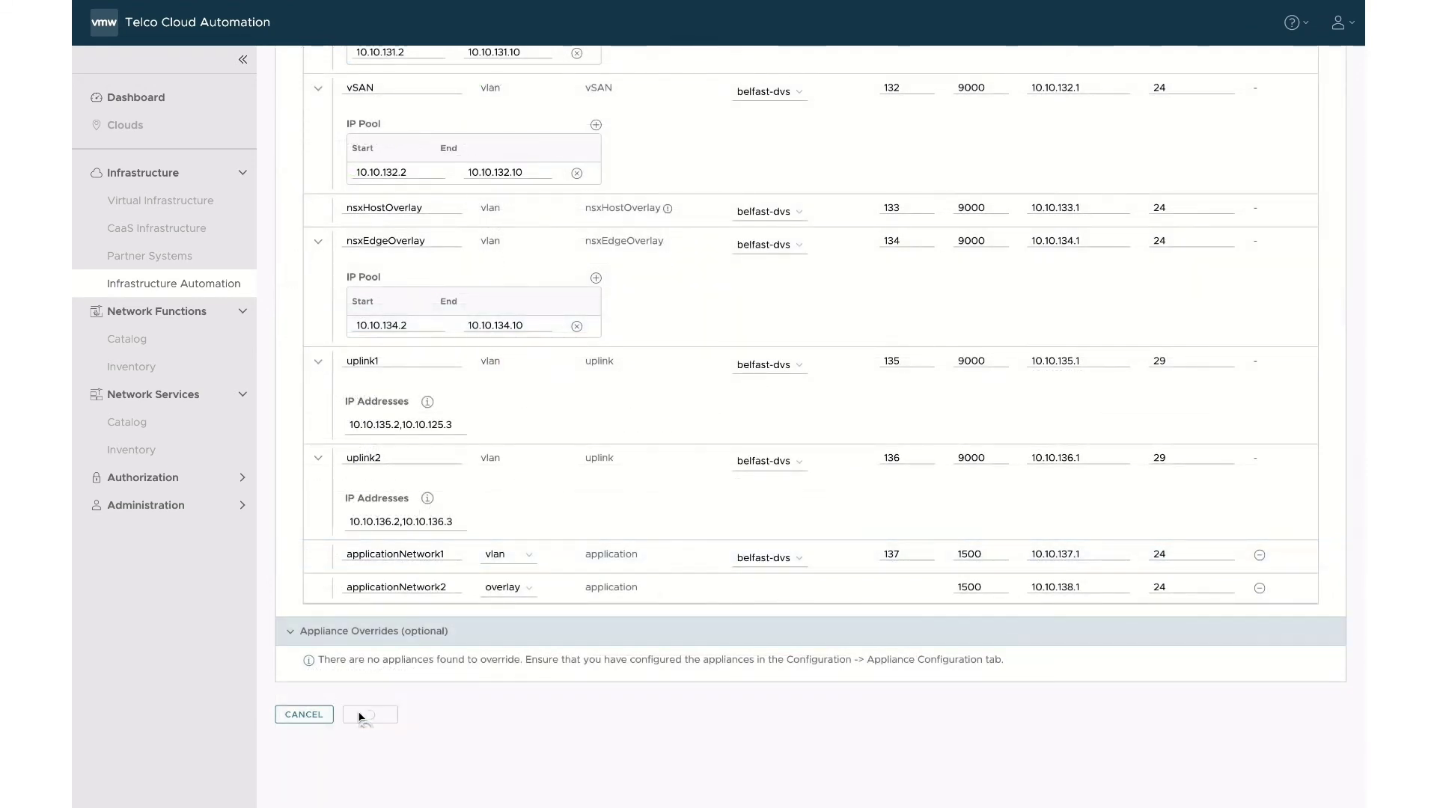
Enter shared root, admin and audit passwords for all appliances and save the appliance configuration.
click(386, 117)
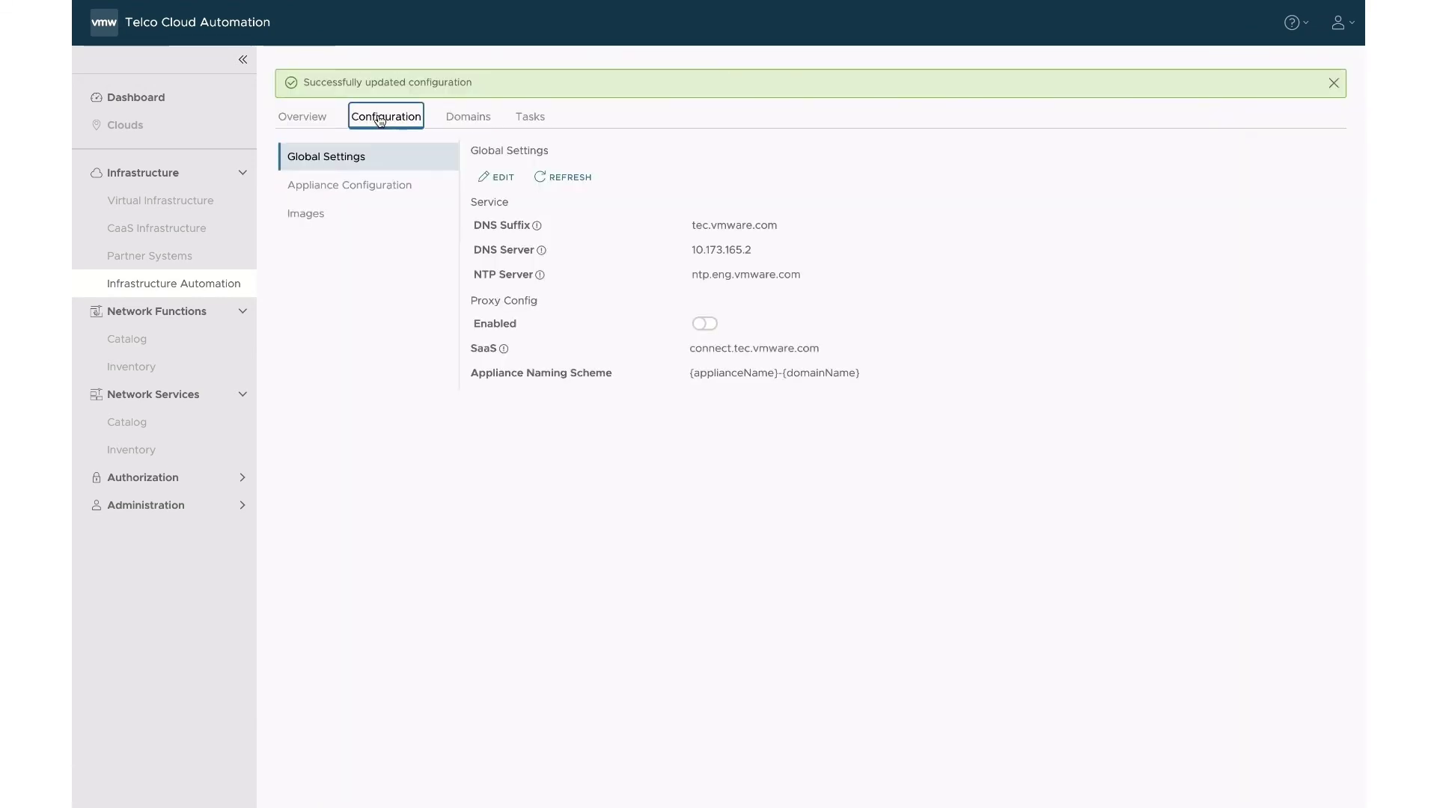
click(385, 197)
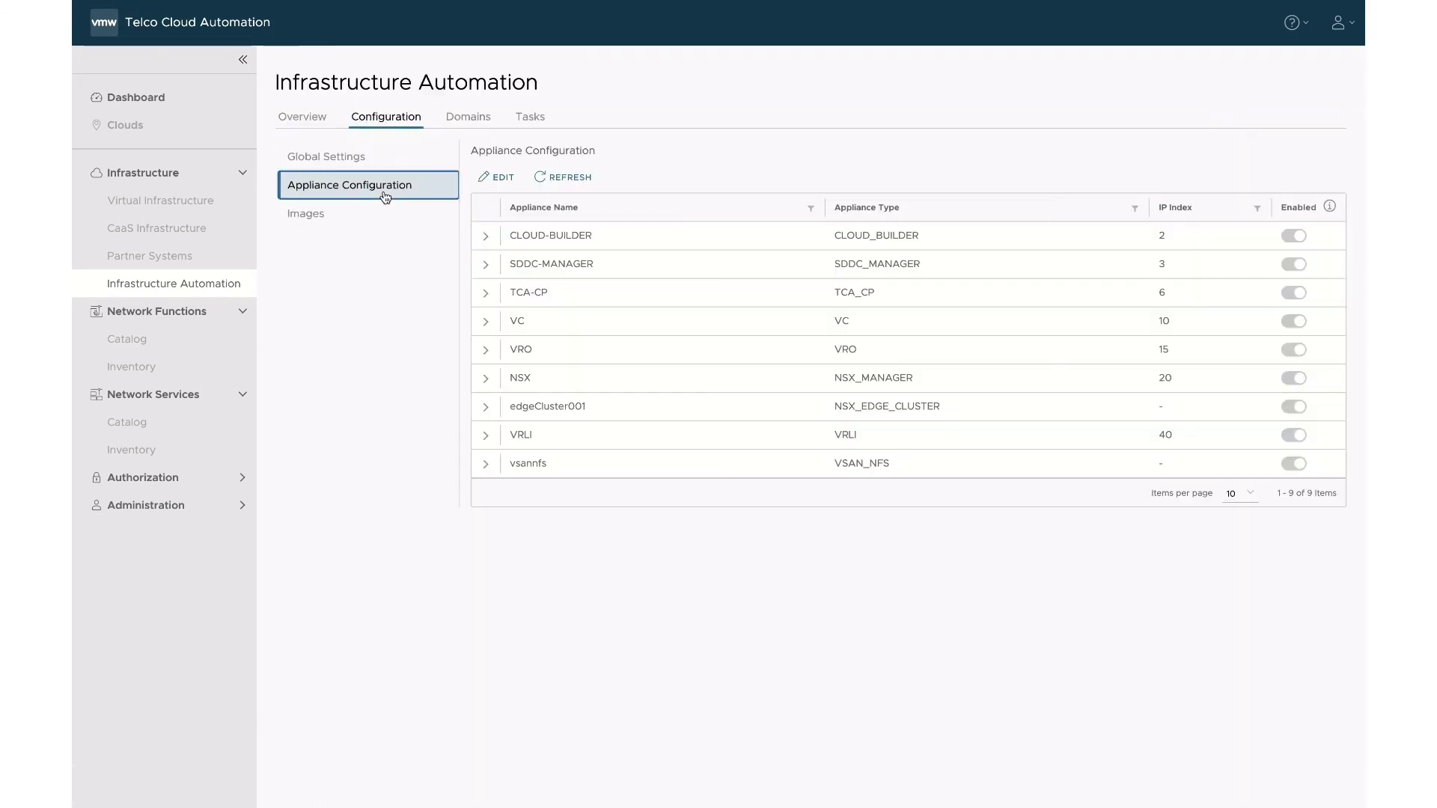
click(496, 177)
click(651, 201)
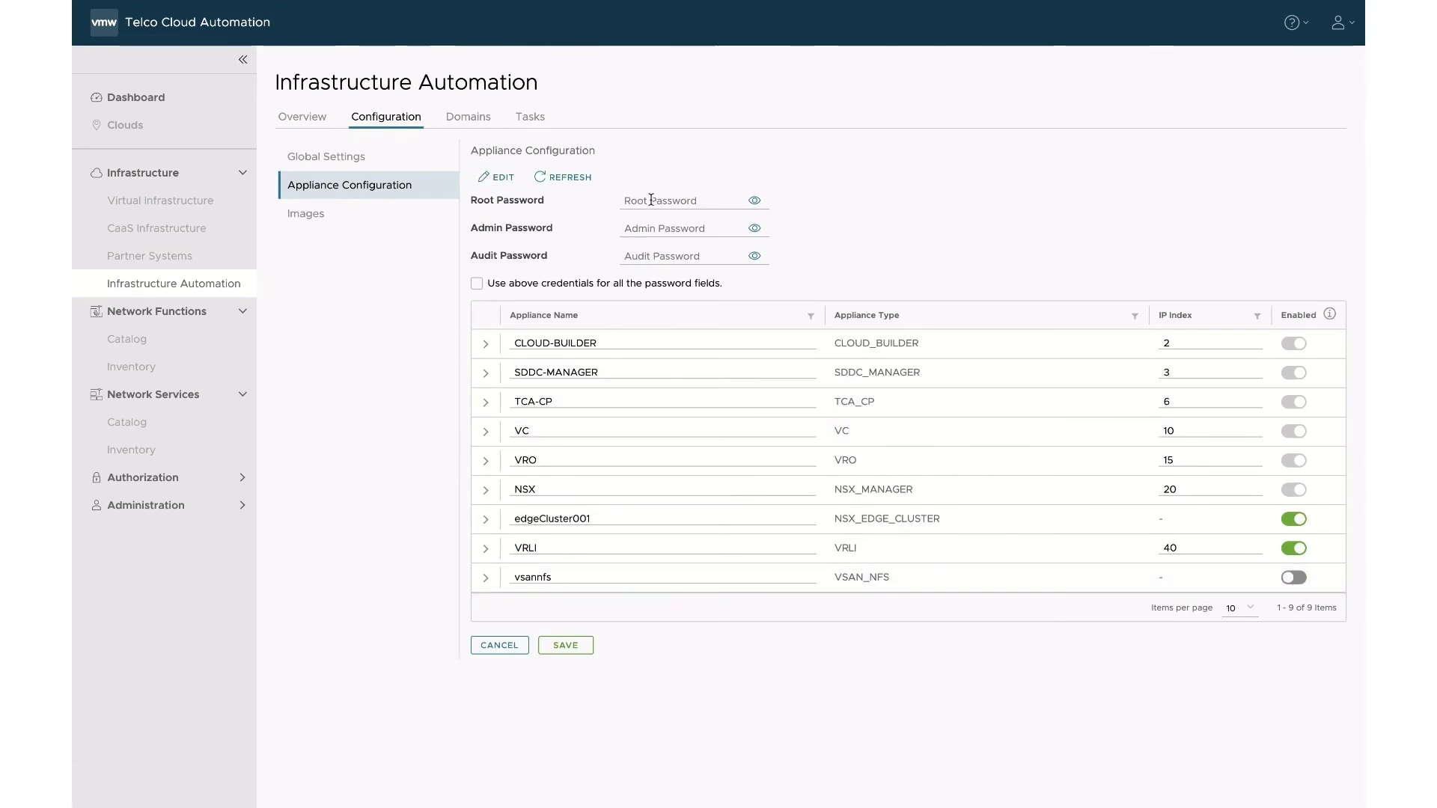
text(****************)
click(659, 228)
text(****************)
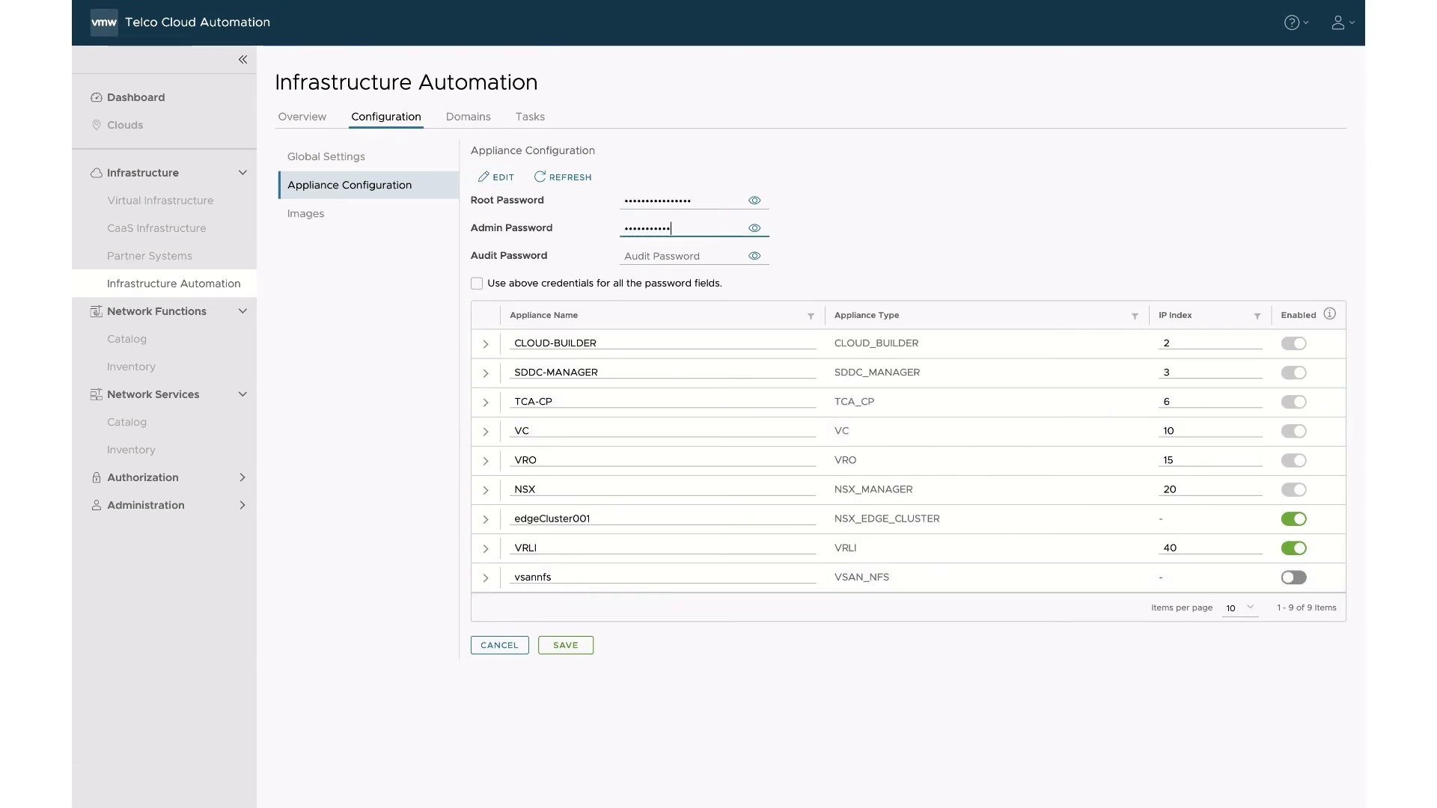
click(659, 256)
text(****************)
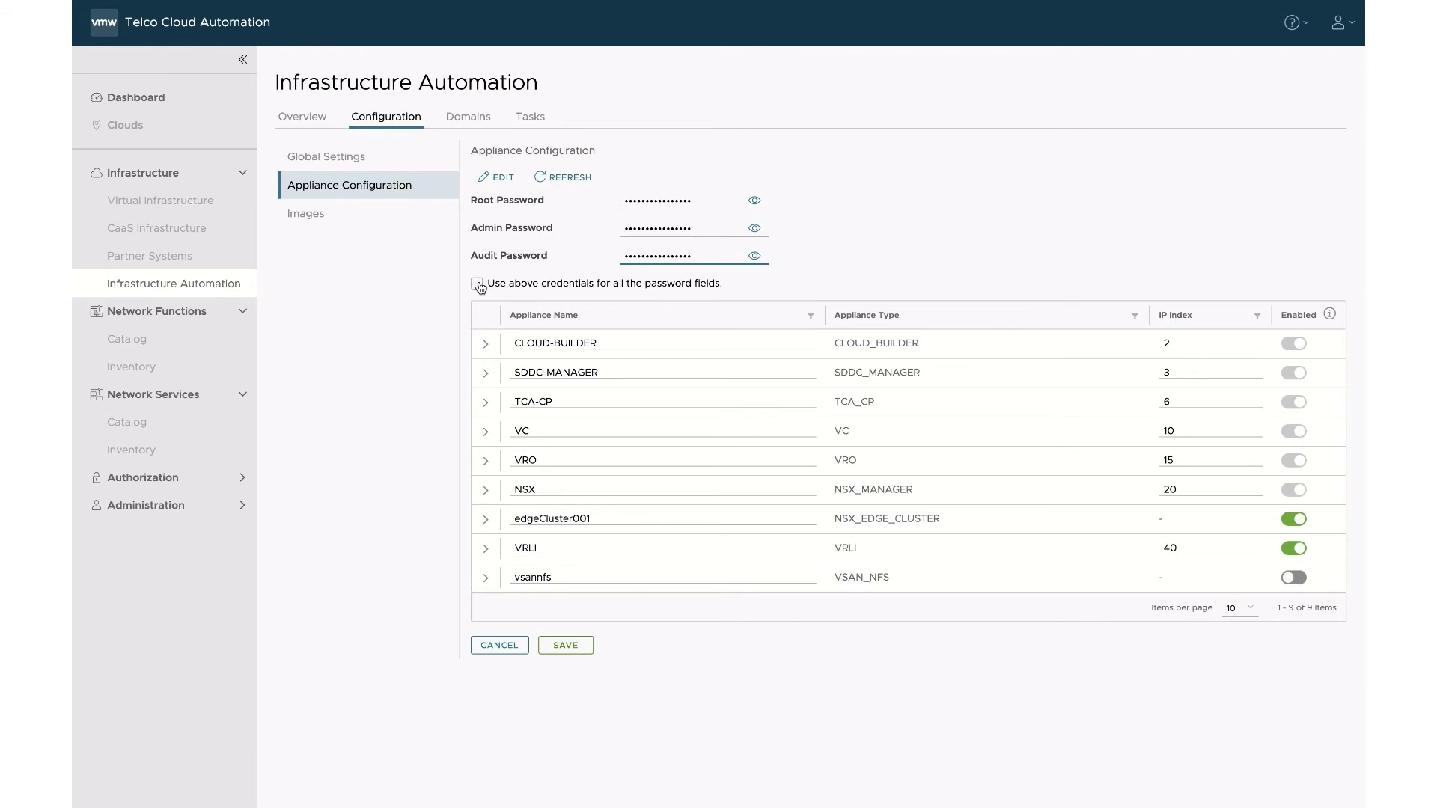
click(477, 283)
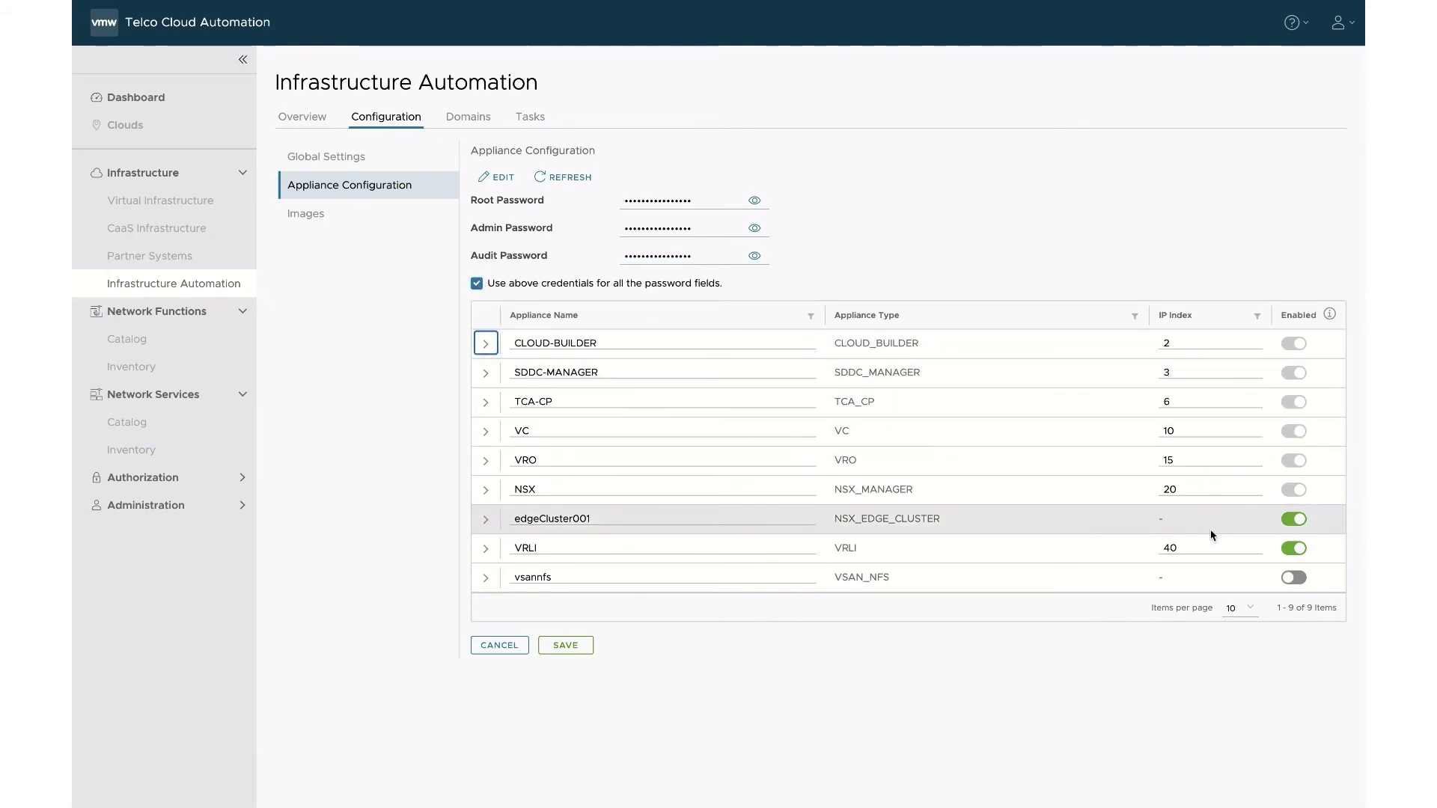
click(580, 645)
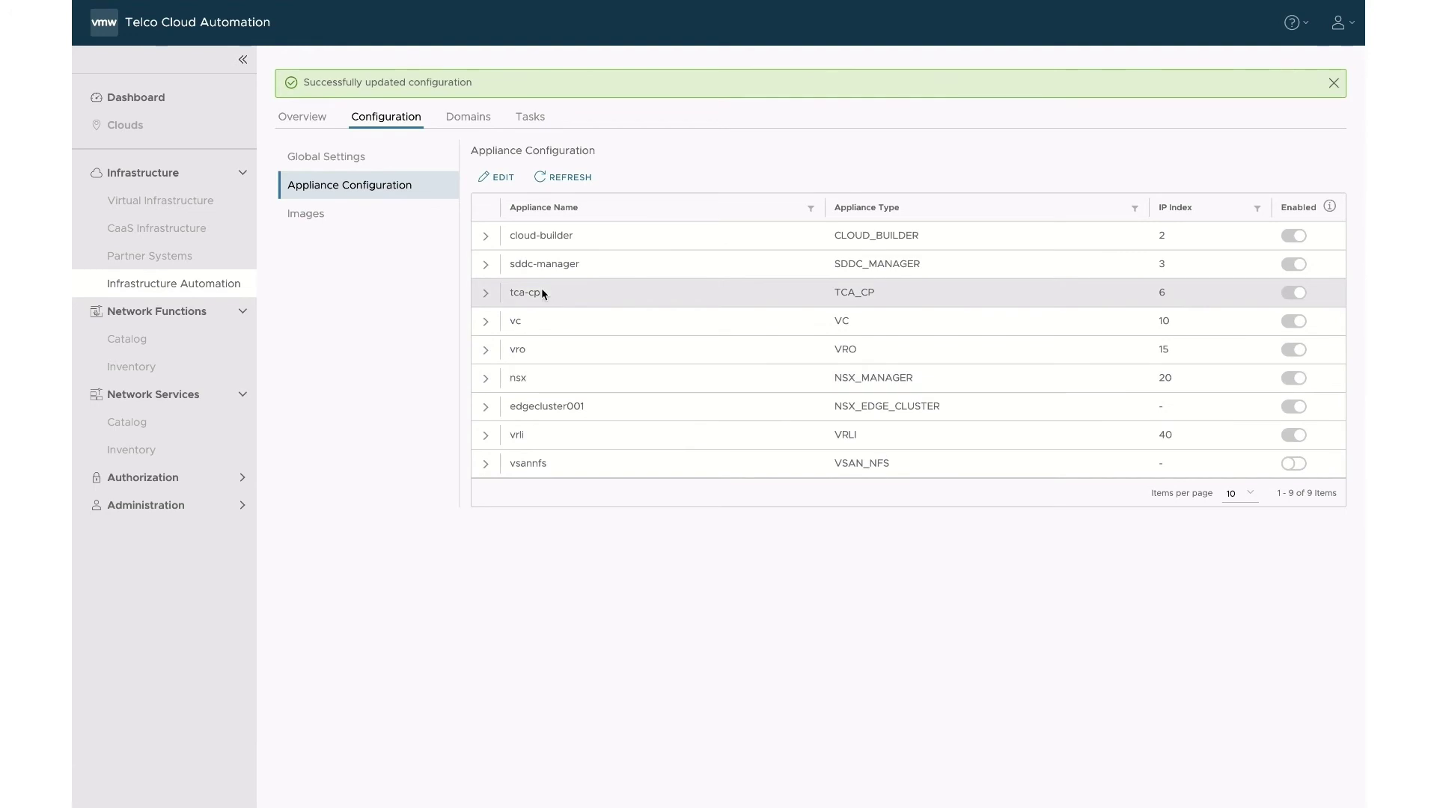
Download the infrastructure spec file from the Overview page.
click(320, 121)
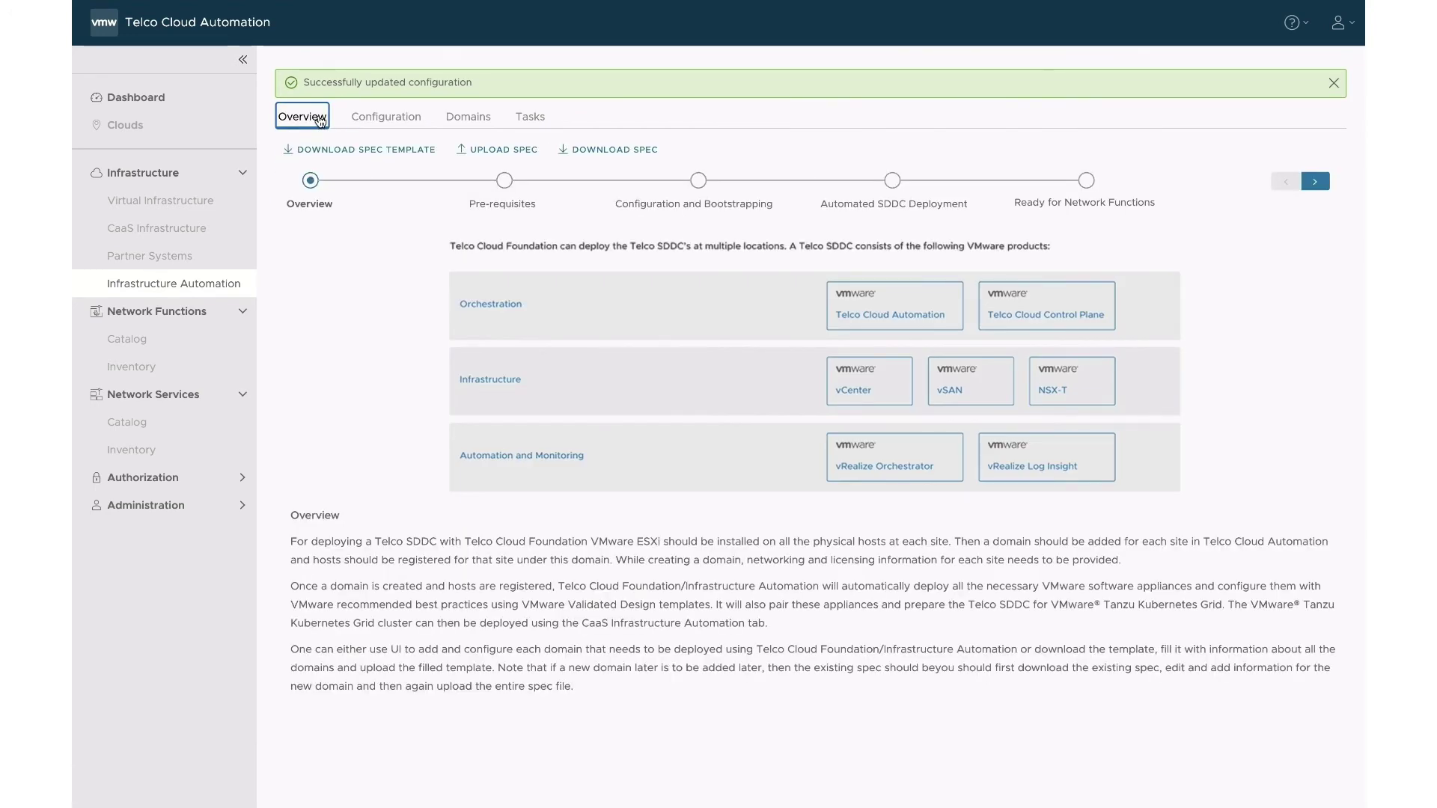
click(597, 152)
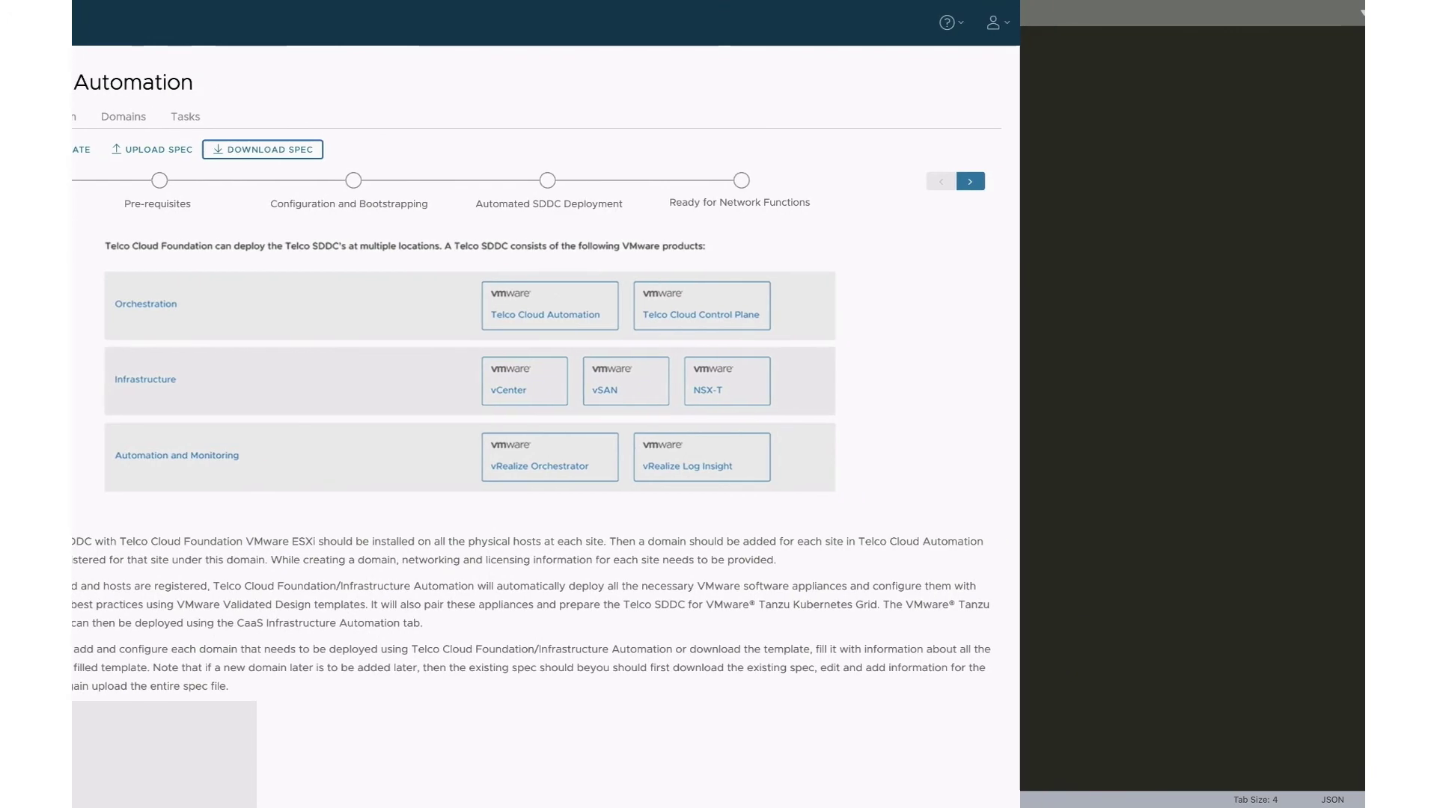
scroll(180, 355, down, 10)
scroll(180, 356, down, 20)
scroll(321, 343, down, 16)
scroll(340, 342, down, 7)
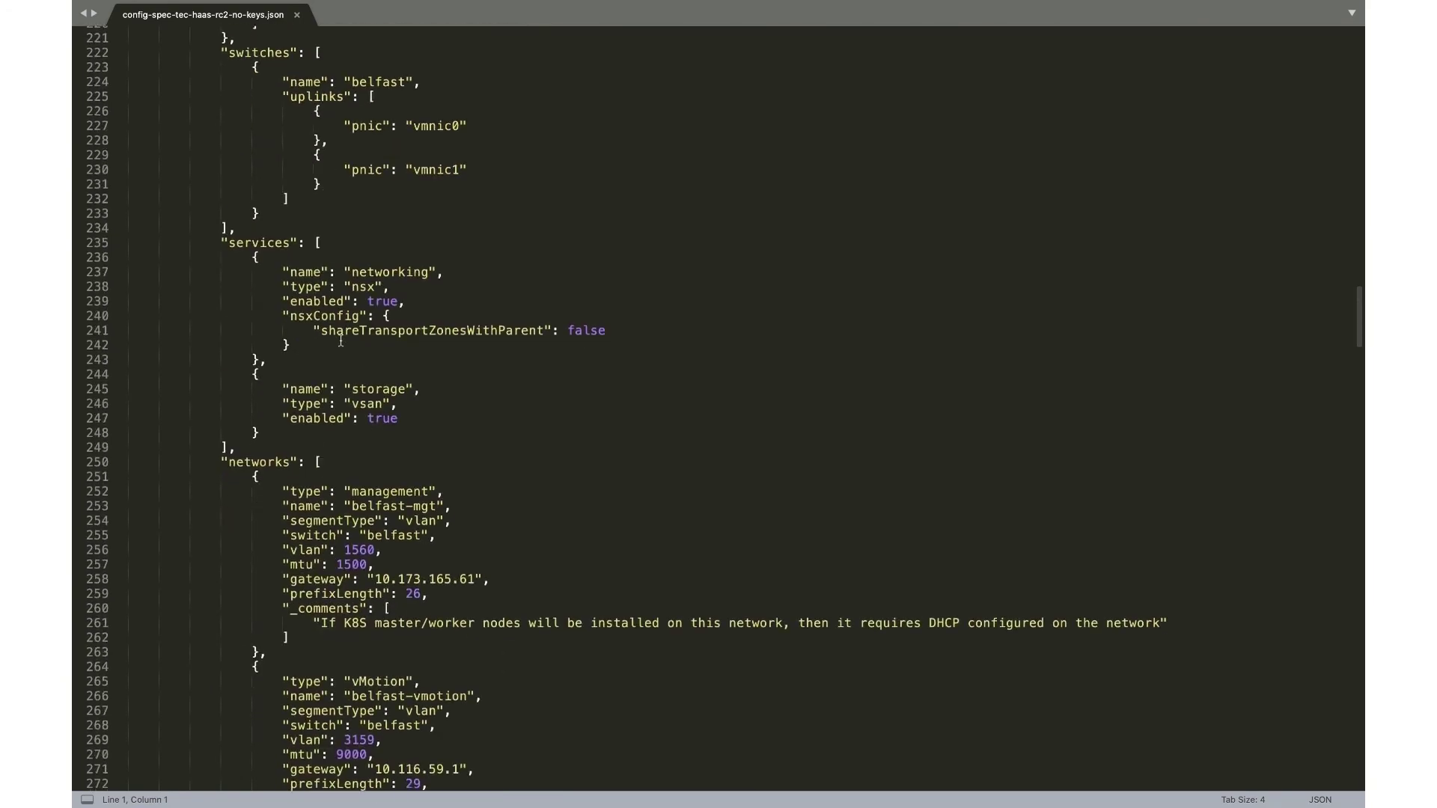
scroll(340, 341, down, 20)
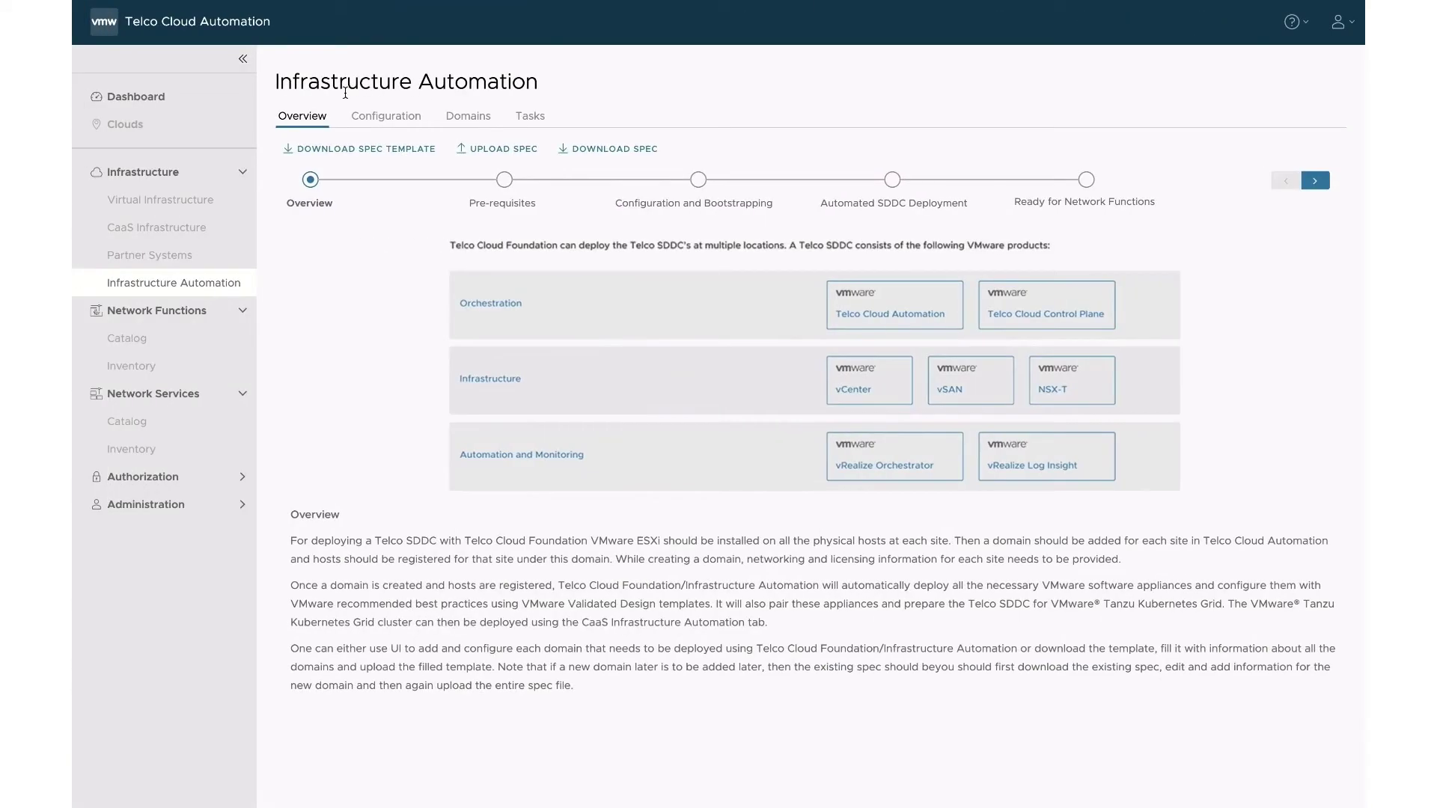
click(468, 115)
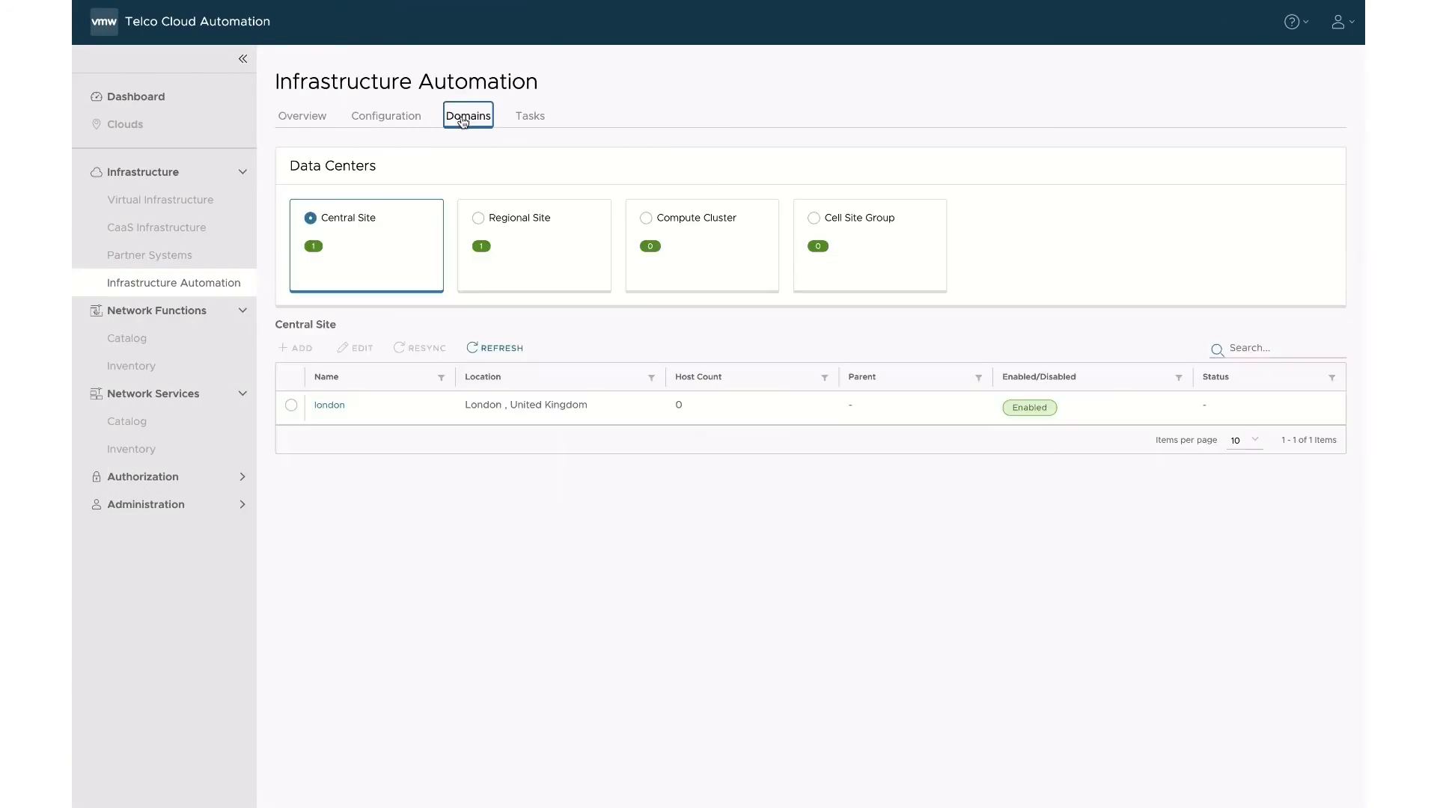
Register host esxi-1727.tec.vmware.com to london with user root and its password.
click(329, 406)
click(385, 202)
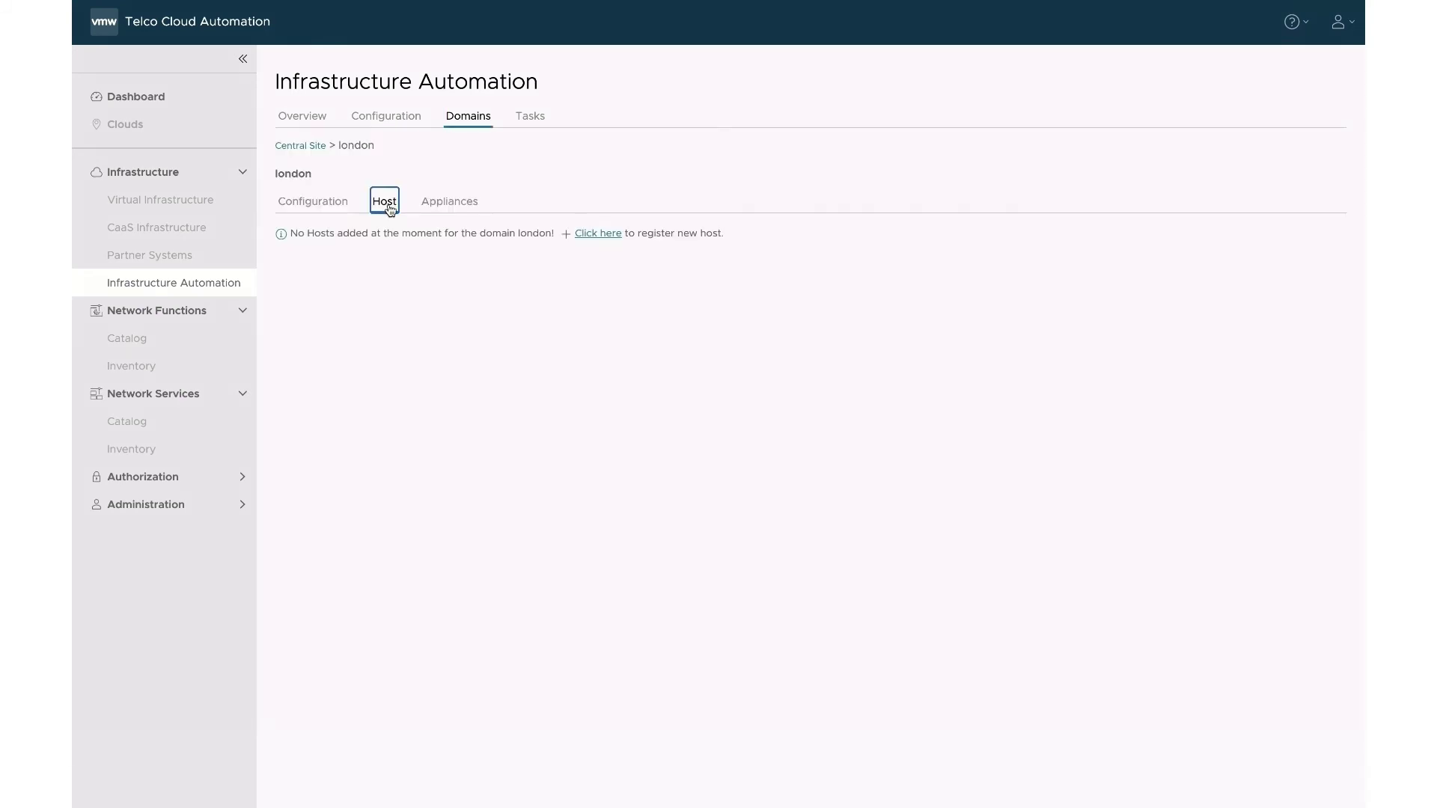
click(598, 235)
click(587, 289)
text(esx)
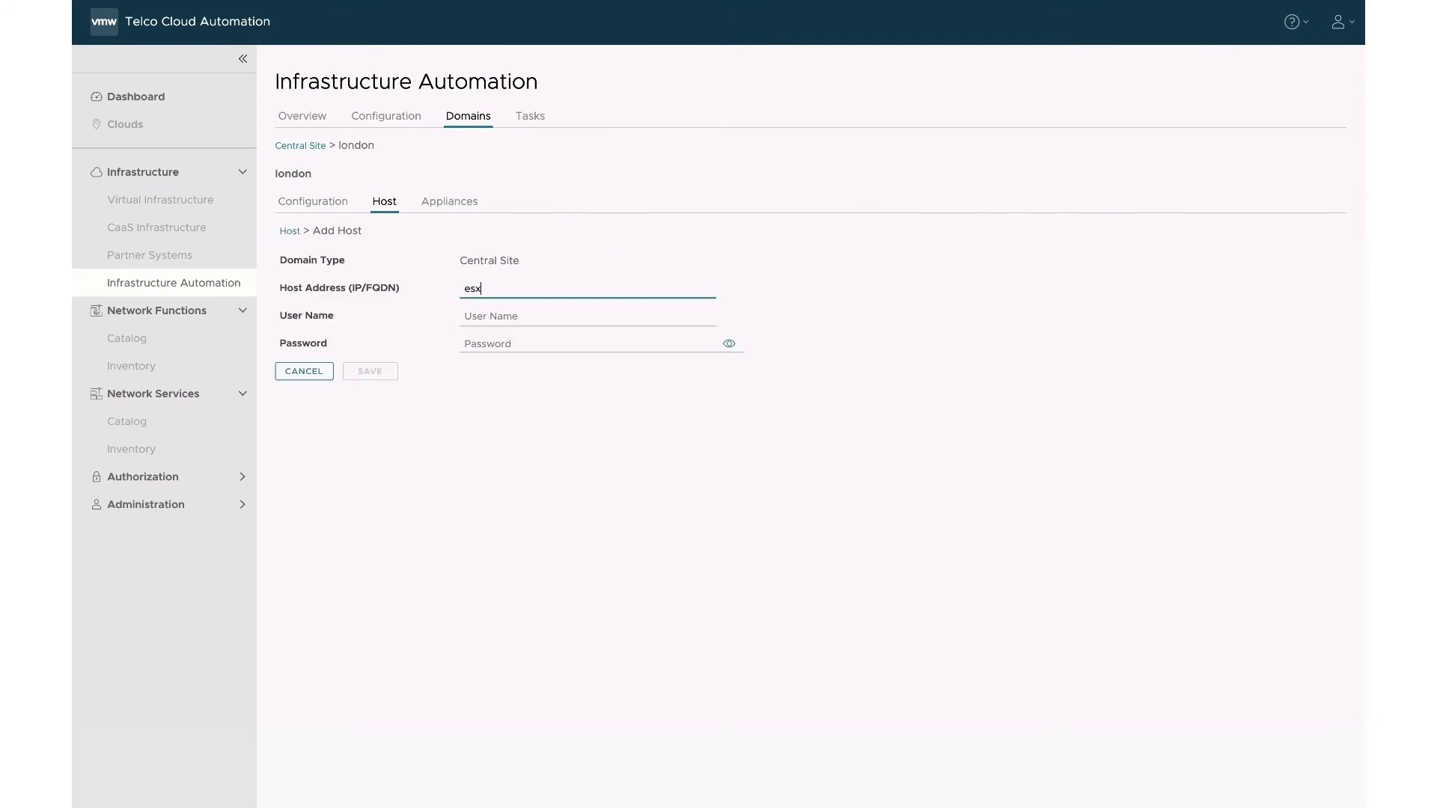
text(i-1727.tec.vmware.com)
click(588, 315)
text(root)
click(588, 344)
text(V)
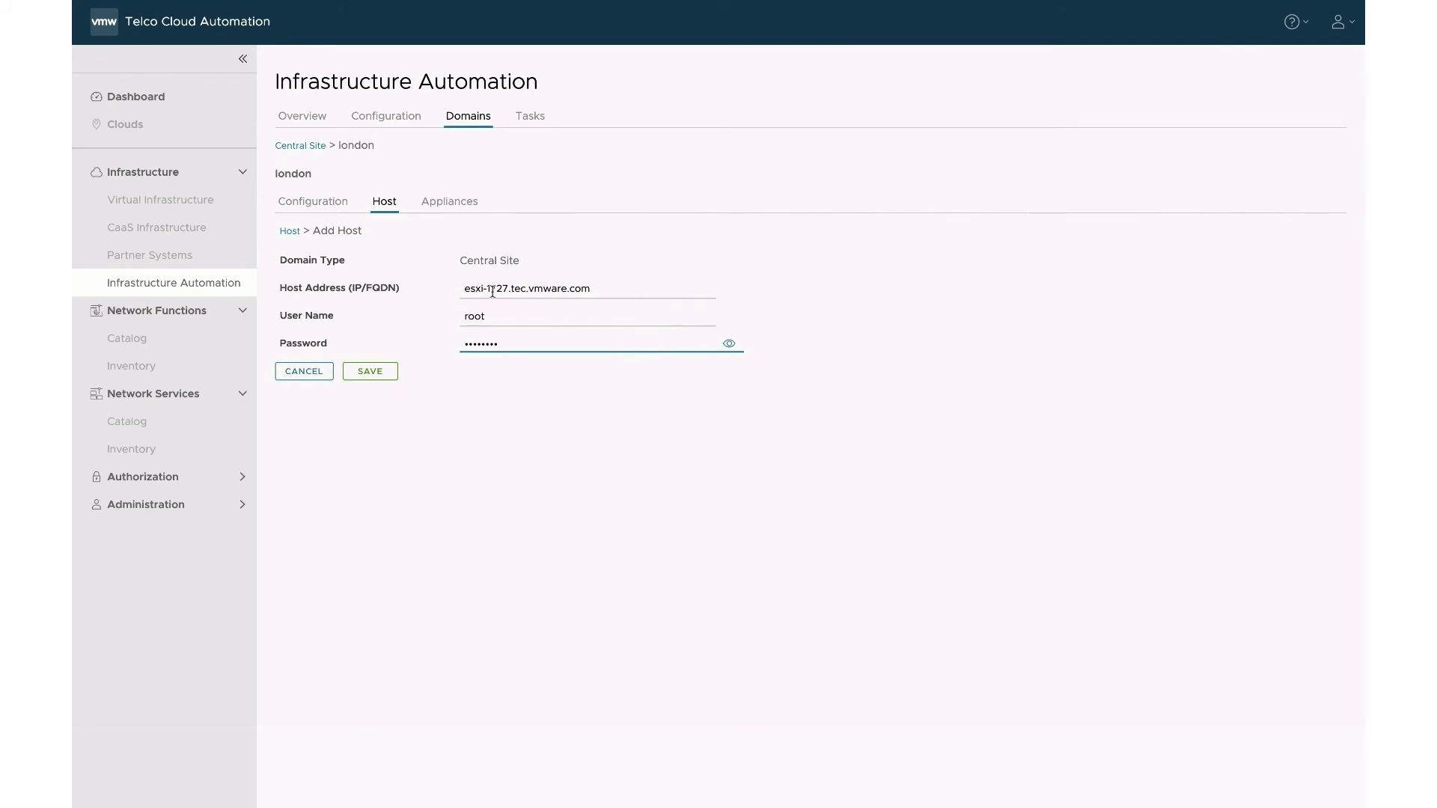
click(370, 372)
Register host esxi-1730 to london with root credentials, then return to the overview.
click(490, 288)
text(esxi-1727.tec.vmware.com)
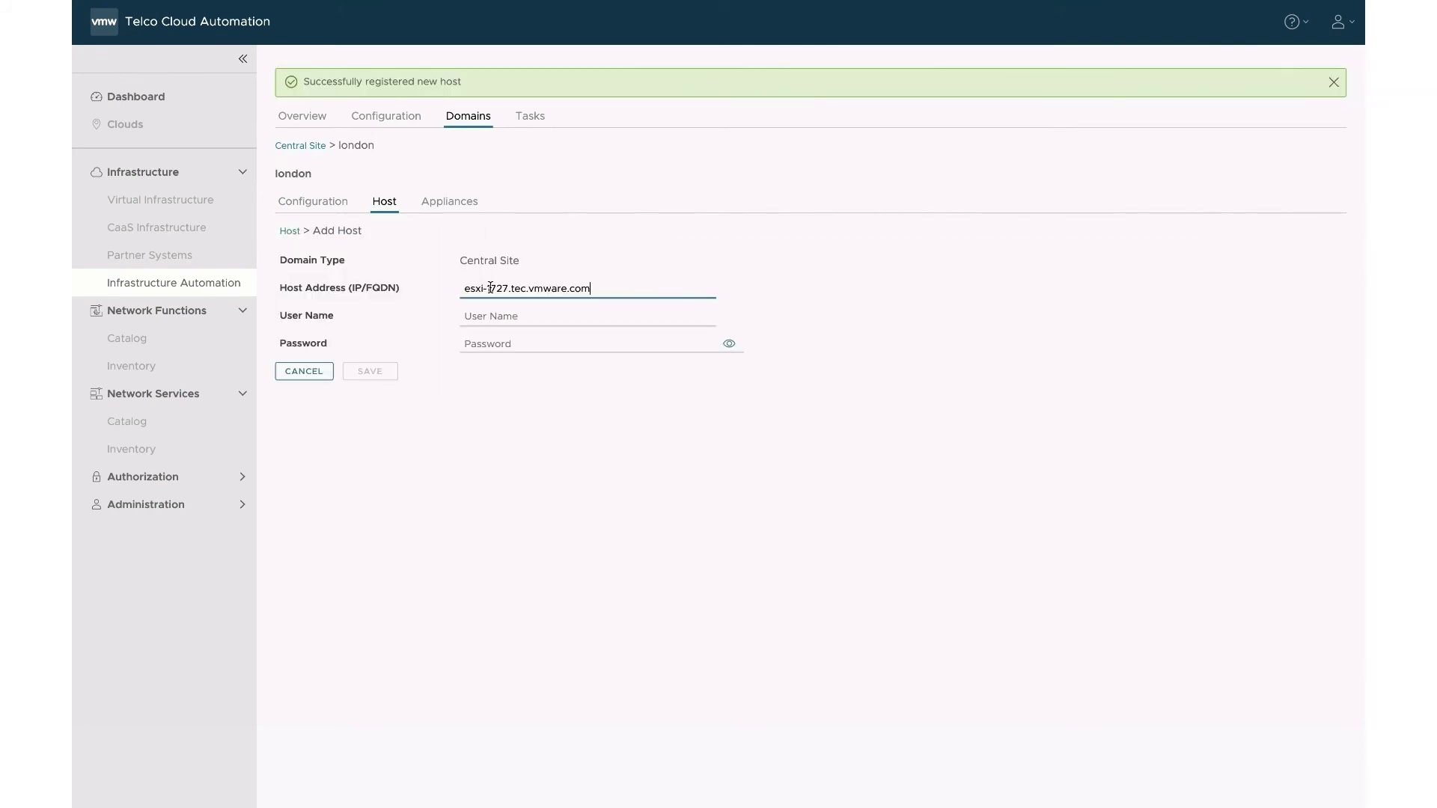
key(BackSpace)
key(BackSpace)
text(30)
click(553, 316)
text(root)
key(Tab)
text(VMware)
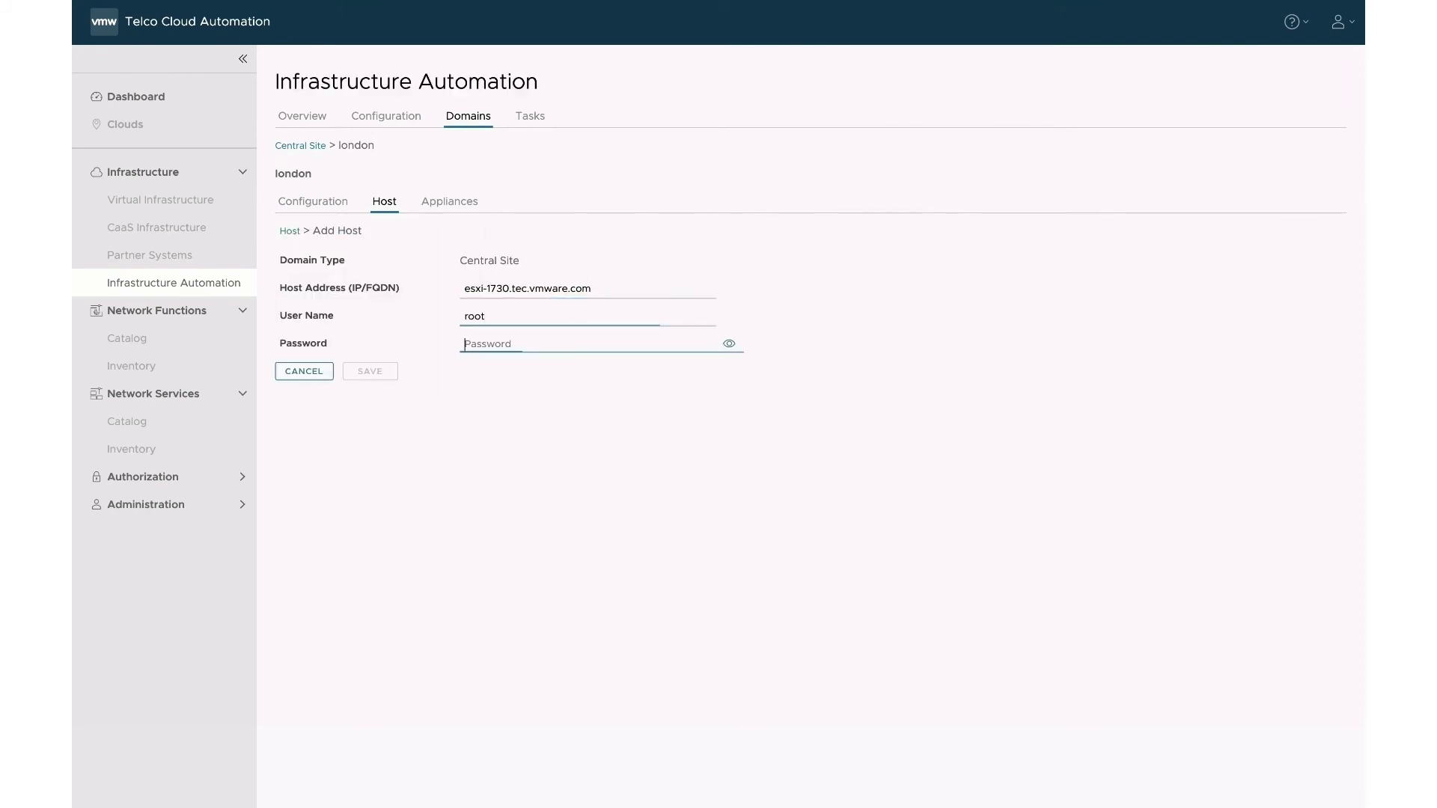
click(378, 374)
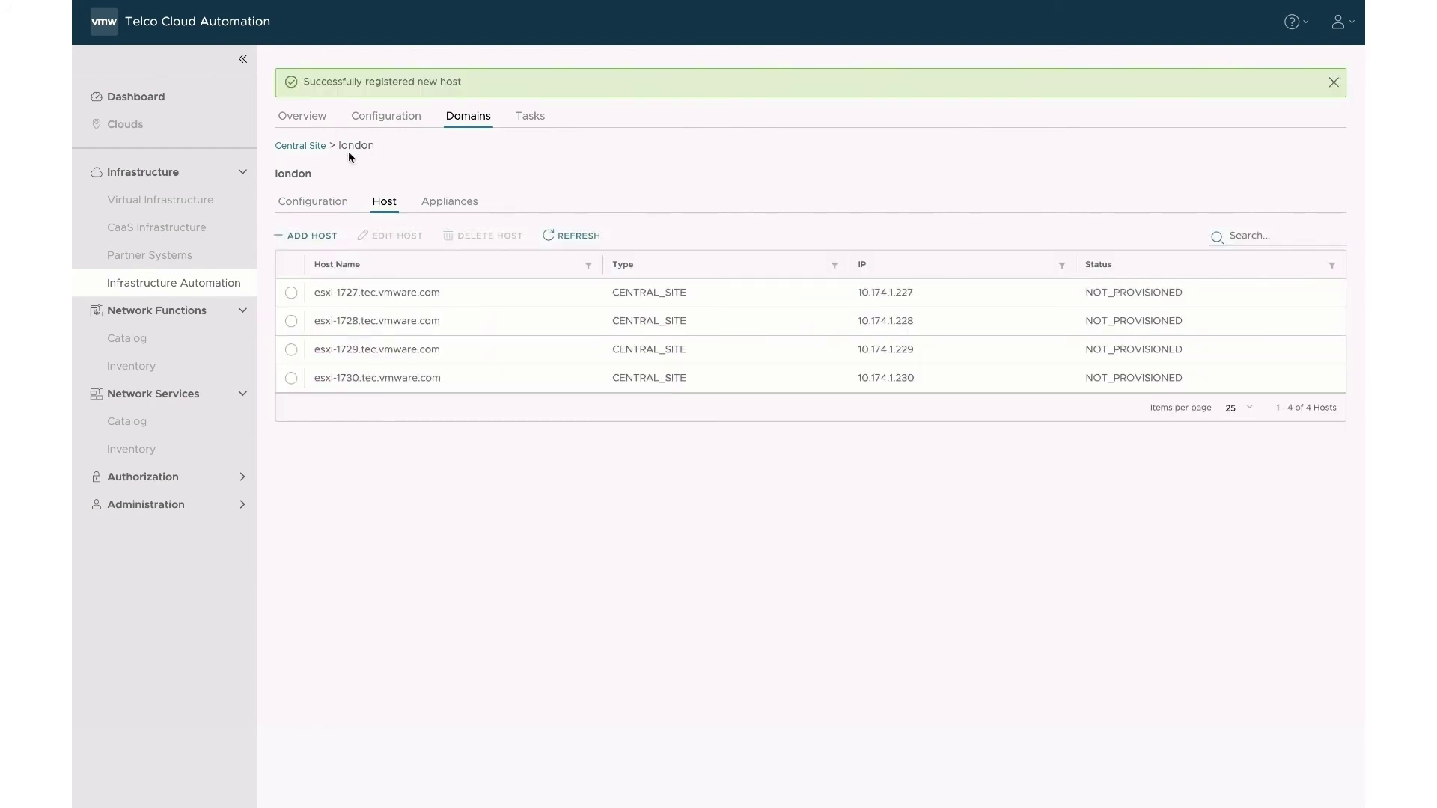
click(303, 146)
Register the fourth belfast host with user root and its password, then view the Tasks list.
click(510, 228)
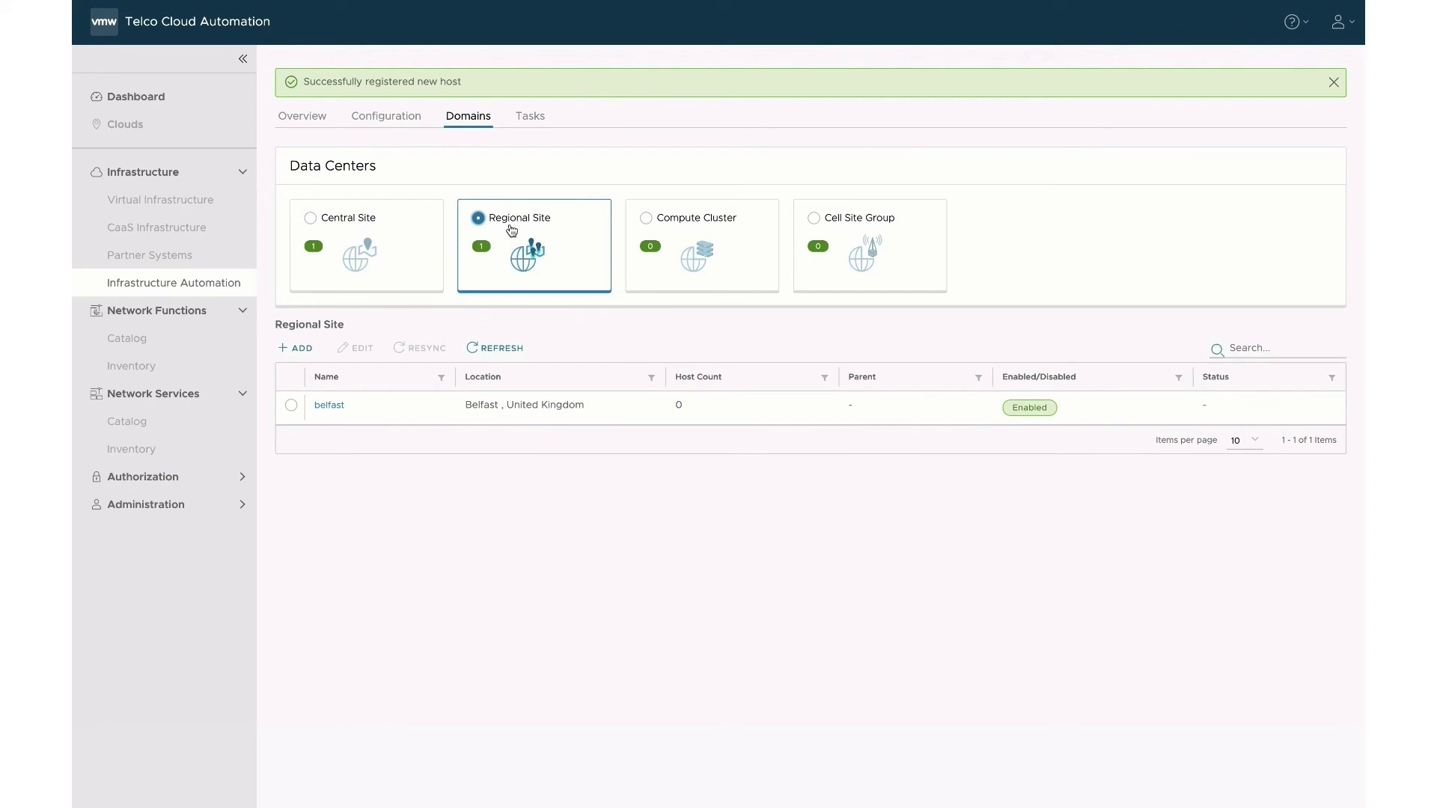
click(330, 406)
click(385, 203)
click(597, 233)
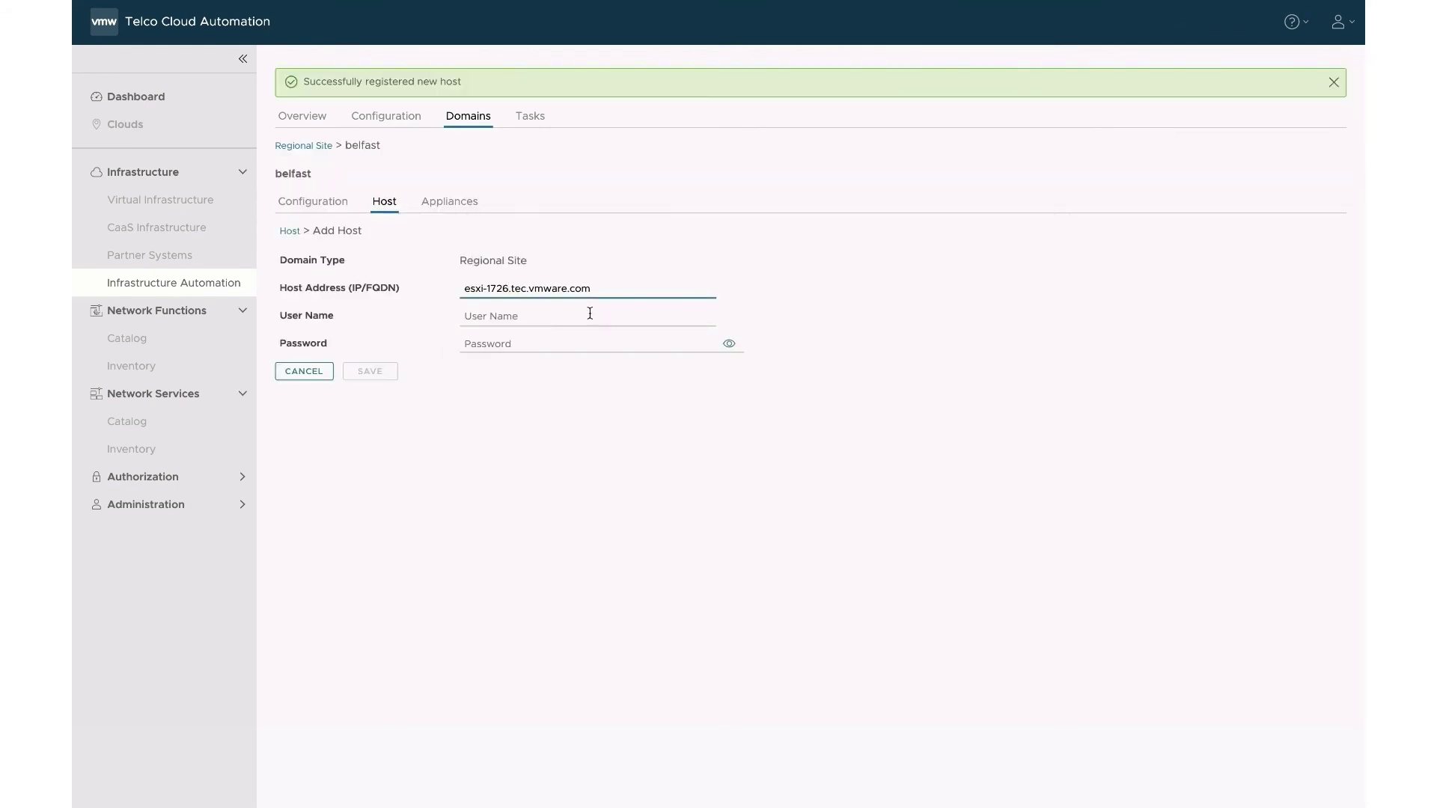
click(590, 313)
text(root)
key(Tab)
text(•••••)
click(377, 365)
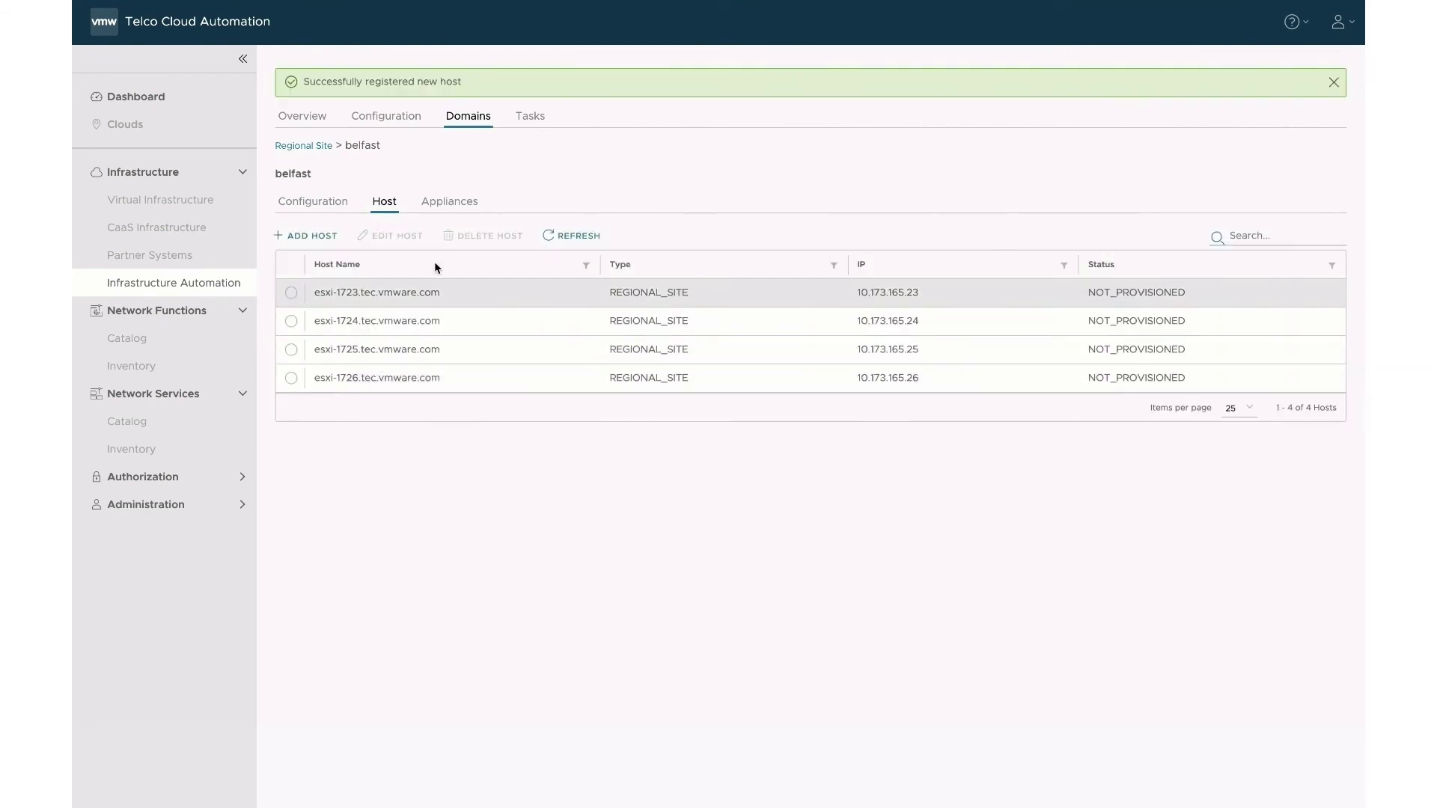
click(531, 116)
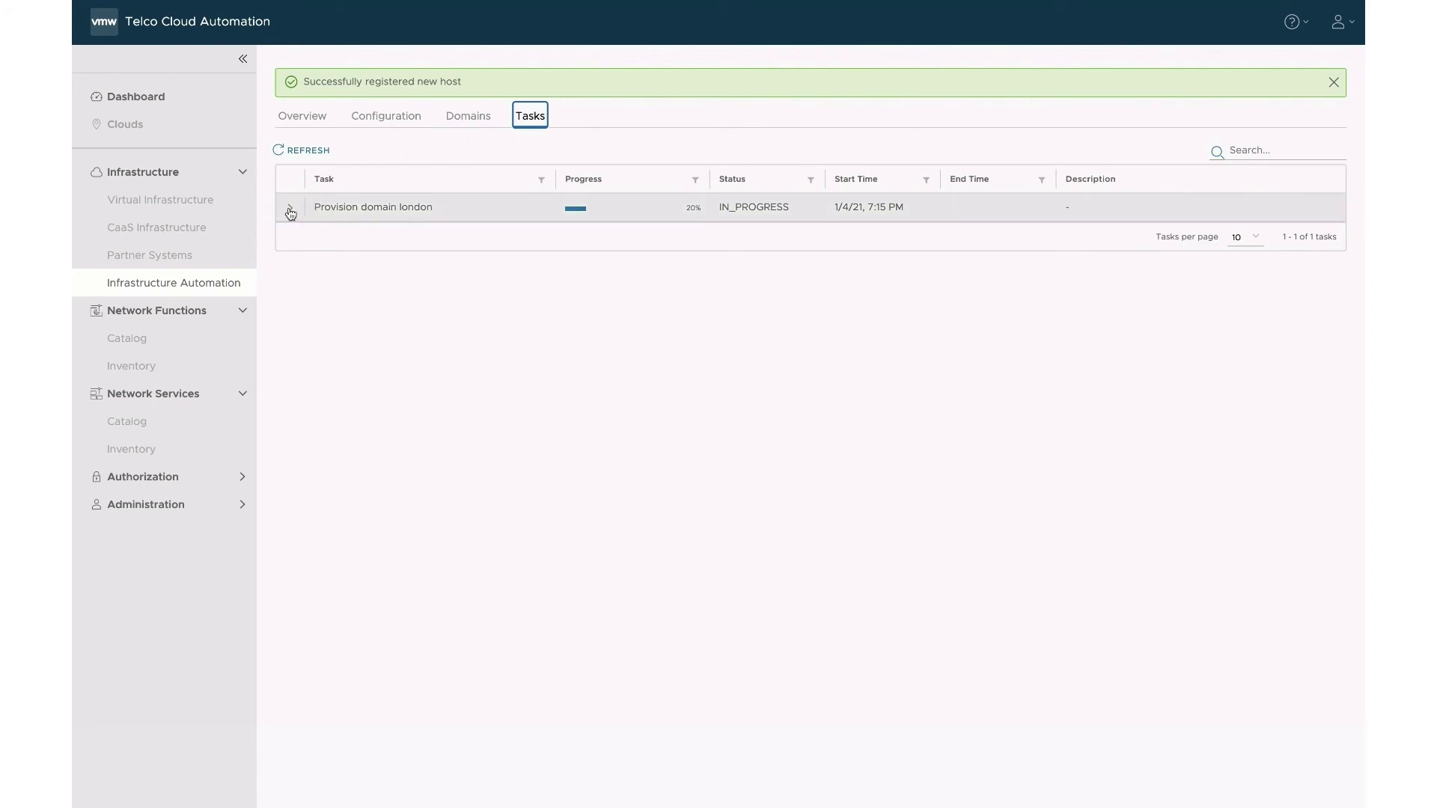
Check the london and belfast provisioning tasks succeeded, then view the Dashboard's two connected clouds.
click(290, 210)
click(290, 209)
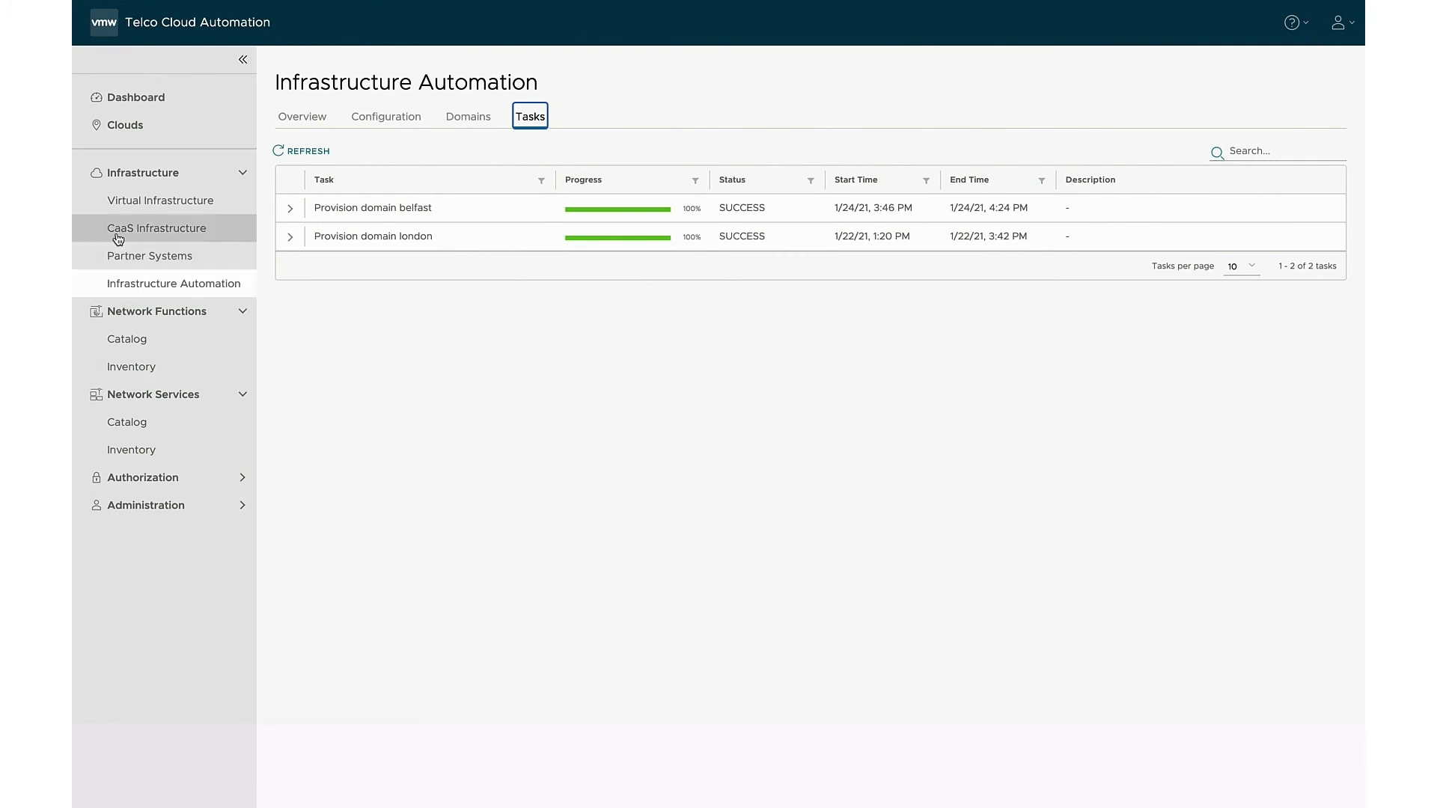
click(118, 103)
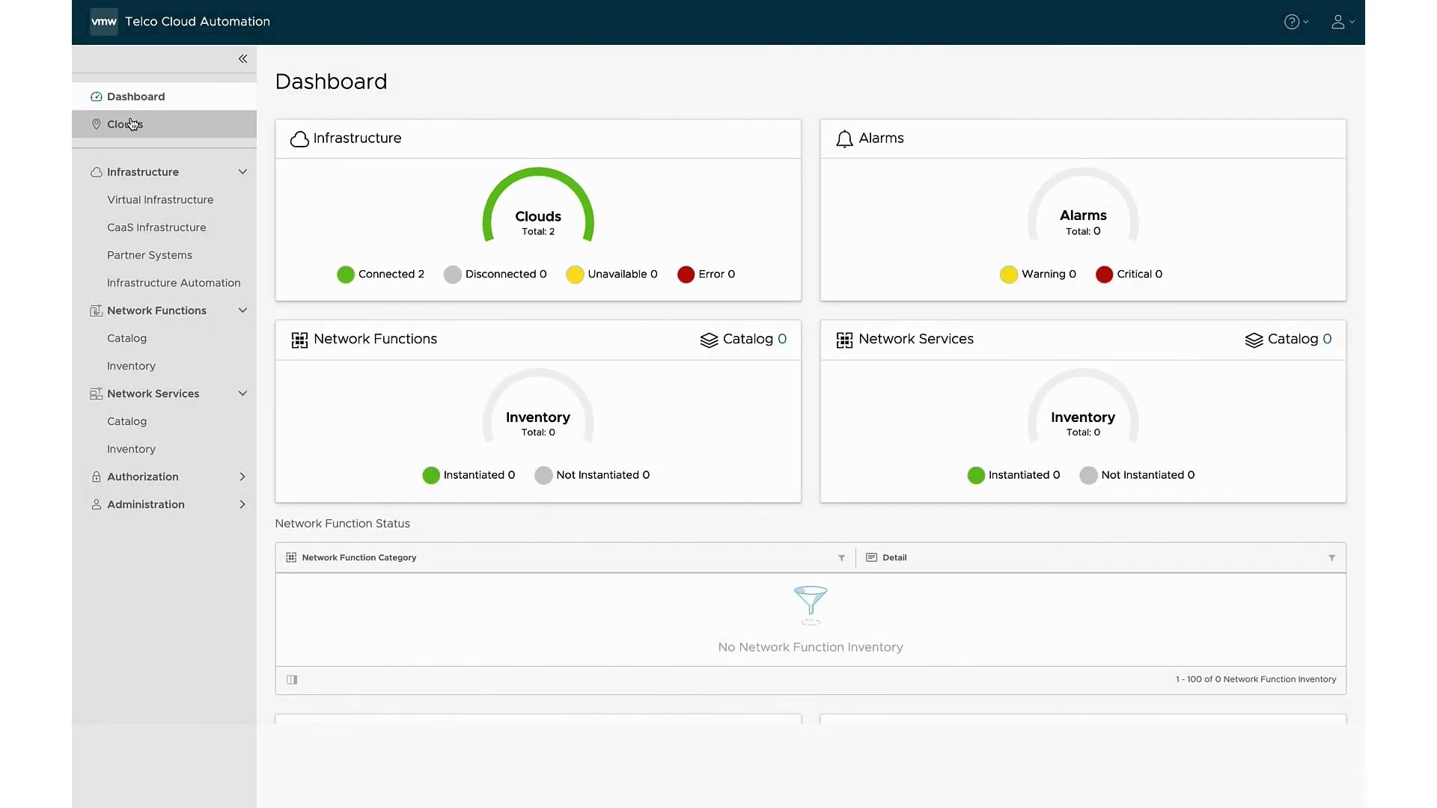
Open the Clouds map showing the Belfast and London sites across the United Kingdom.
click(132, 124)
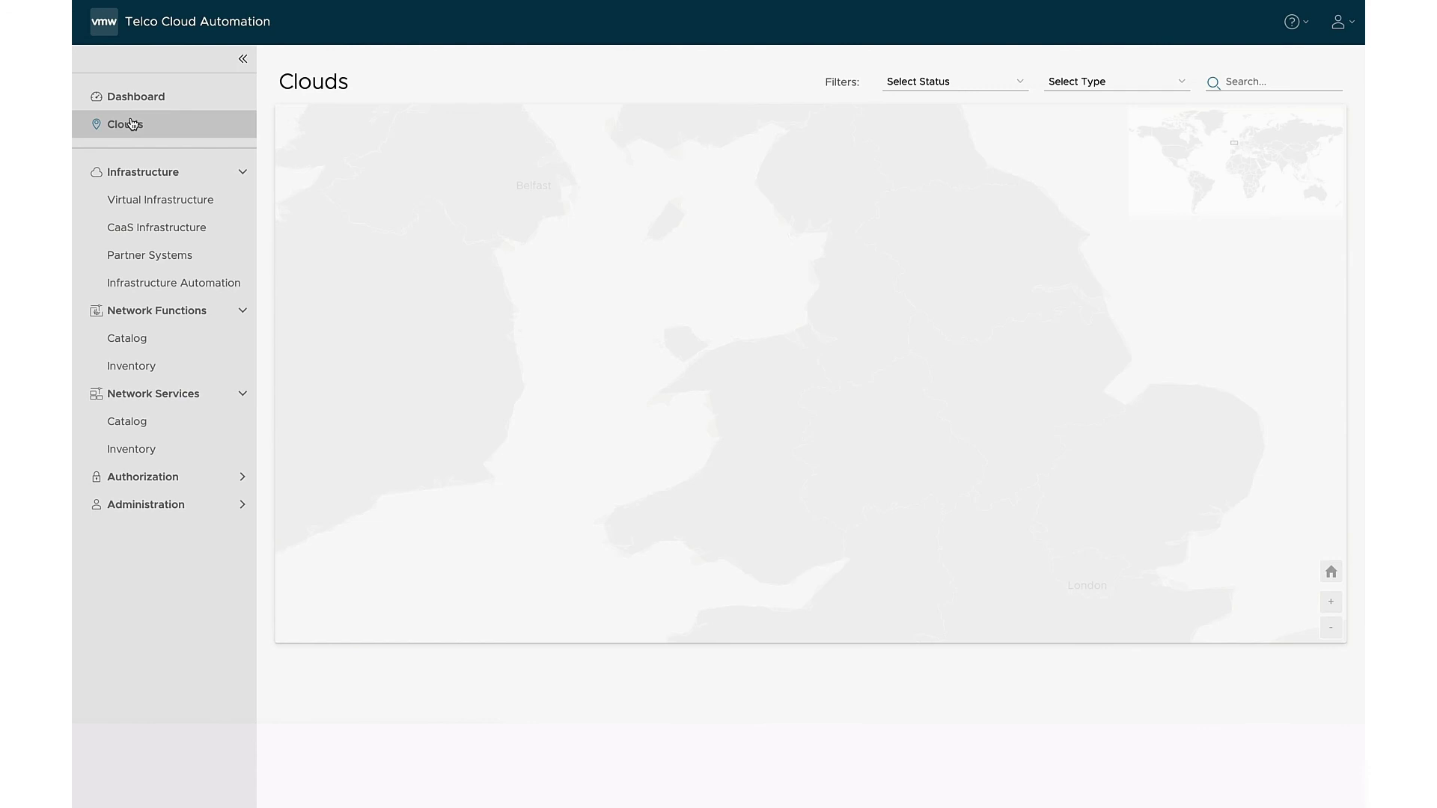